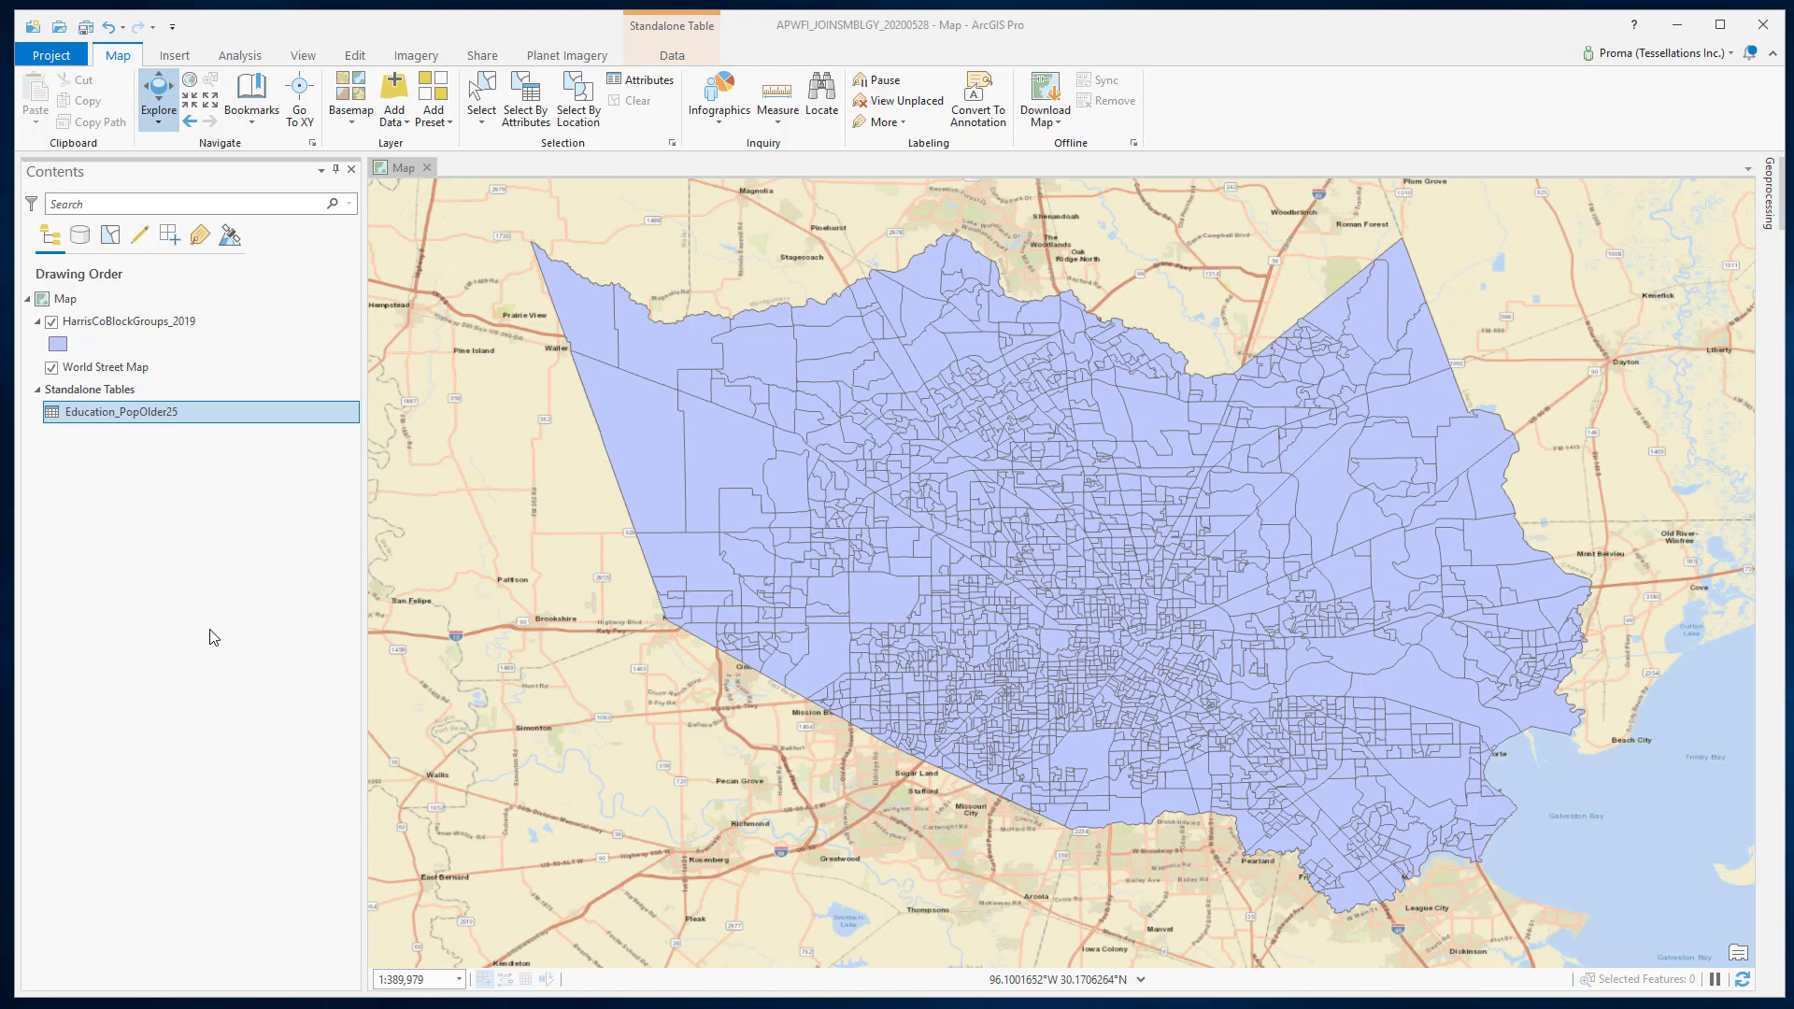
Select the block group layer and education table in Contents, and recentre the county map.
{"action": "left_click", "coordinate": [159, 324]}
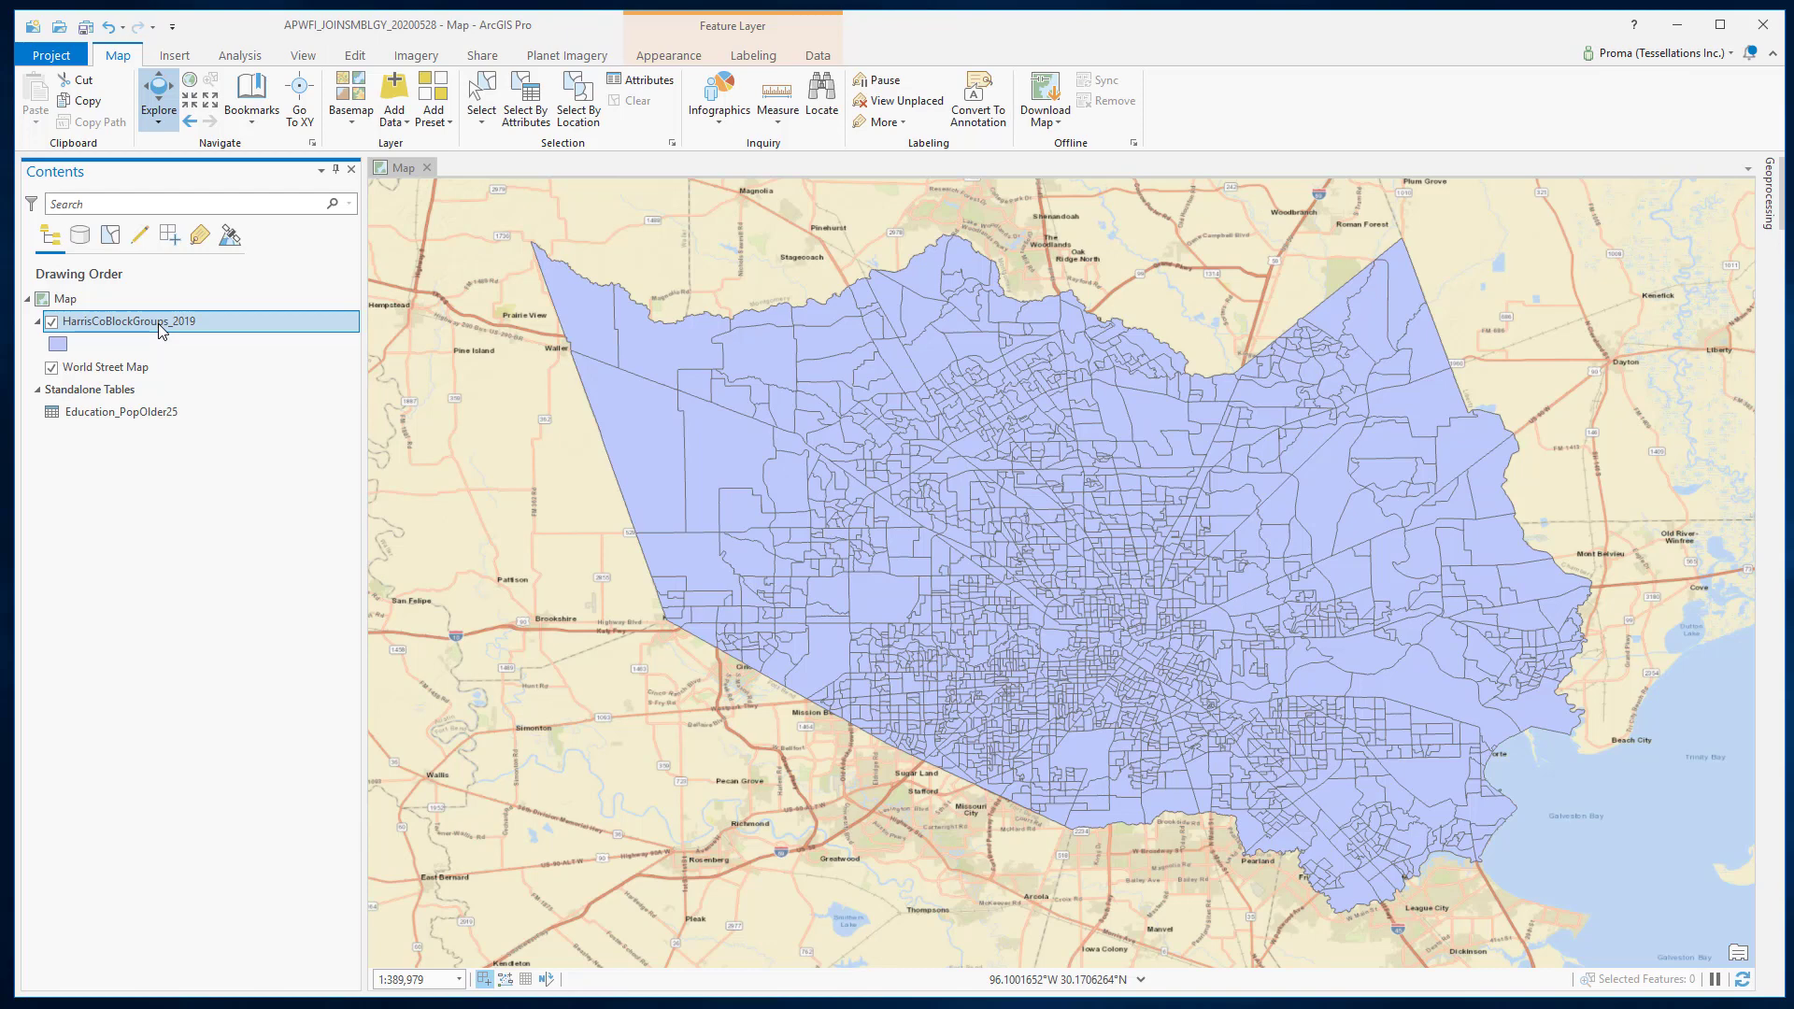
{"action": "left_click", "coordinate": [170, 412]}
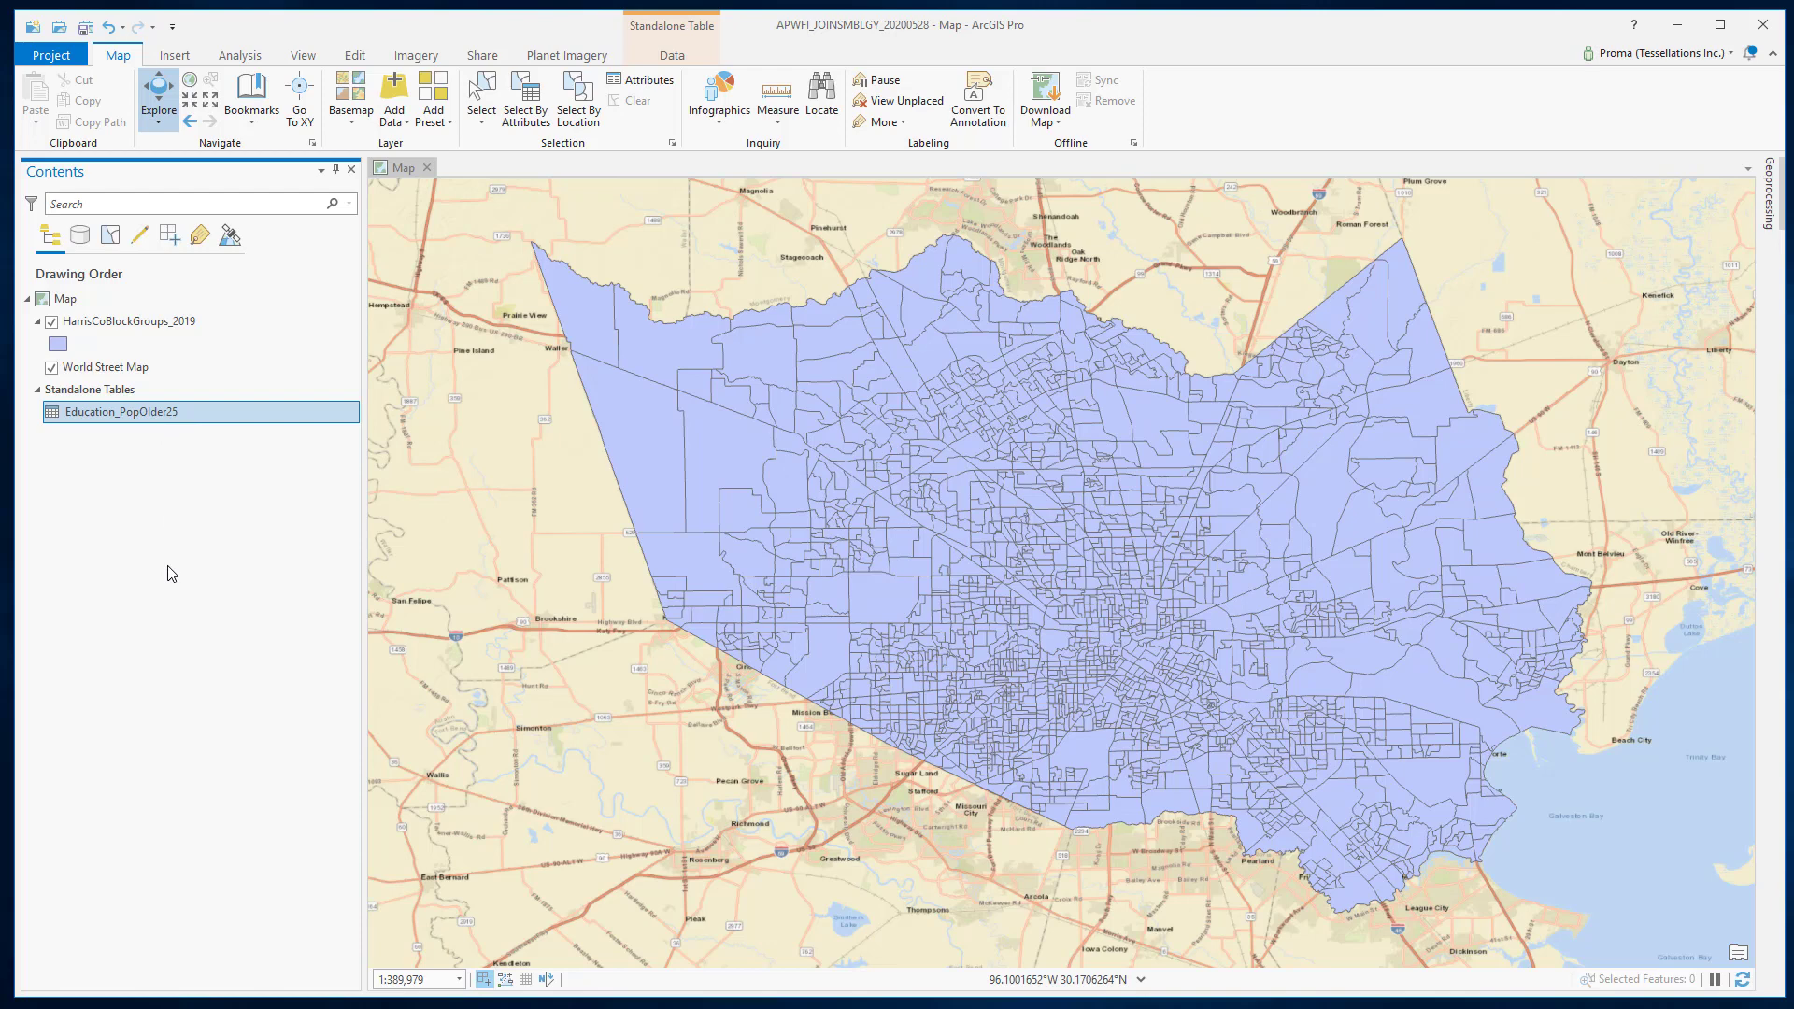
{"action": "left_click_drag", "start_coordinate": [645, 444], "coordinate": [547, 458]}
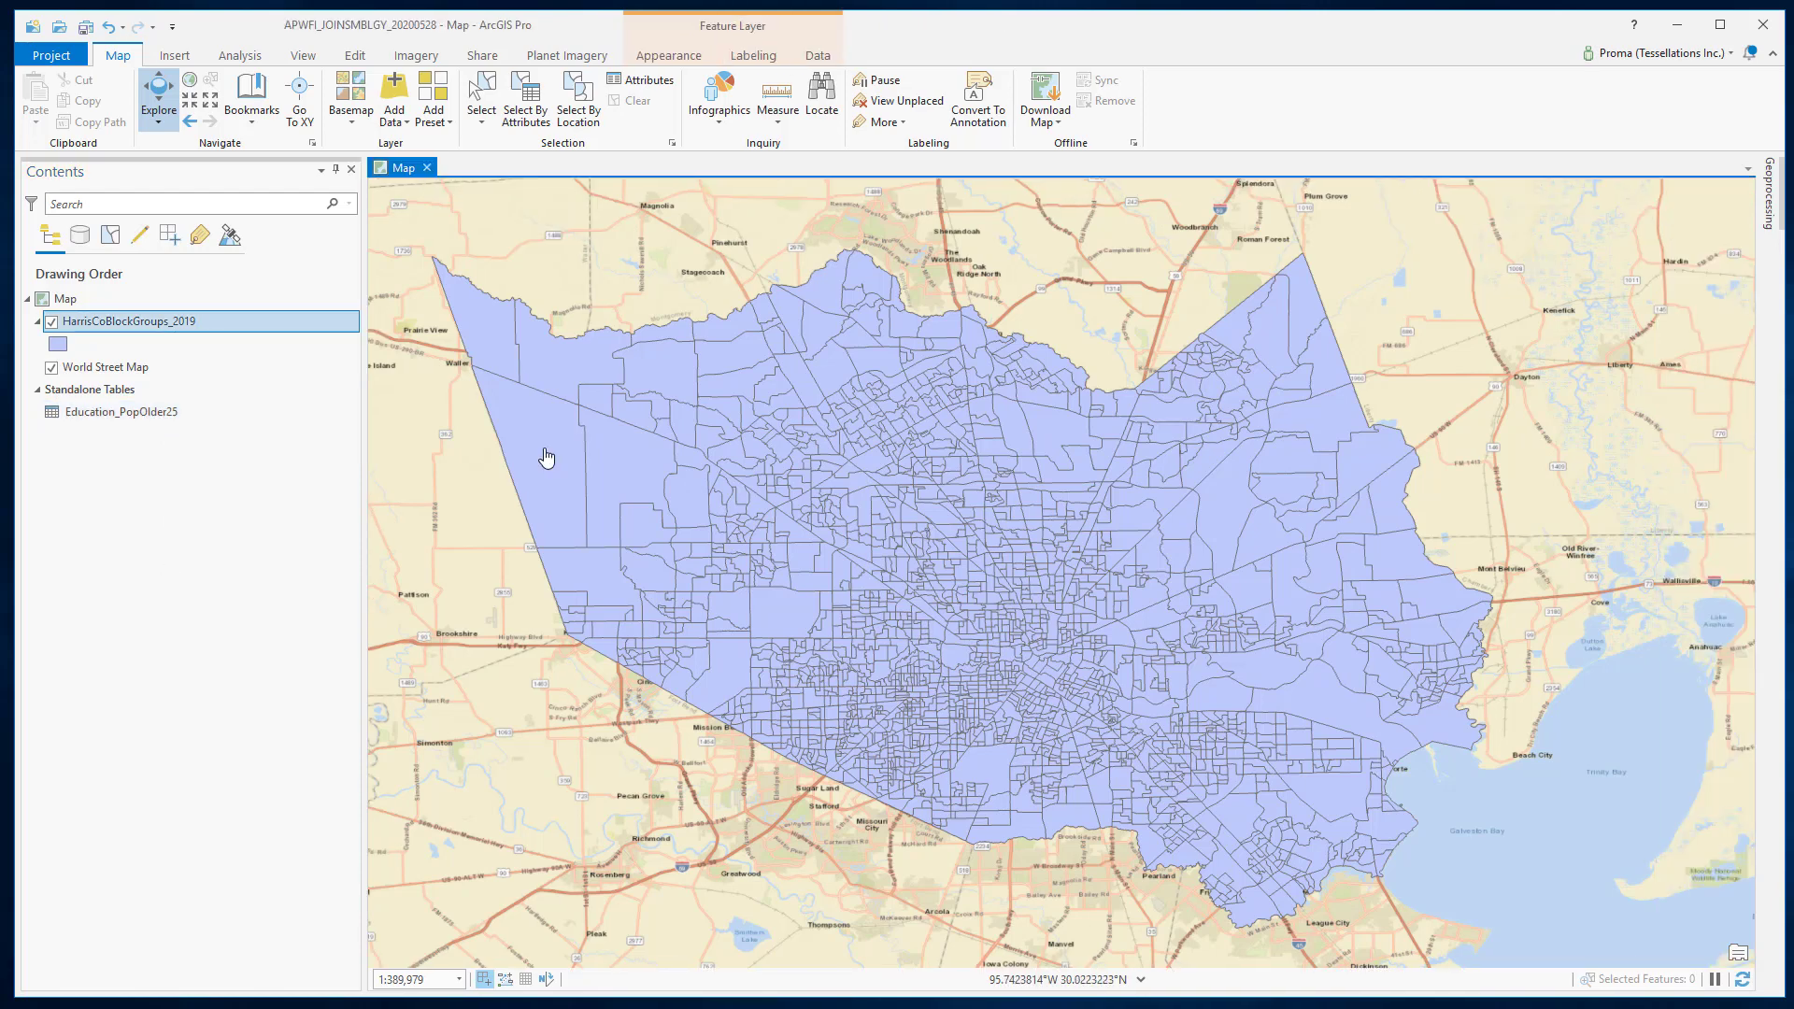
Review Block Group 1's GEOID, tract and area attributes, then bring up Education_PopOlder25's options.
{"action": "left_click", "coordinate": [617, 455]}
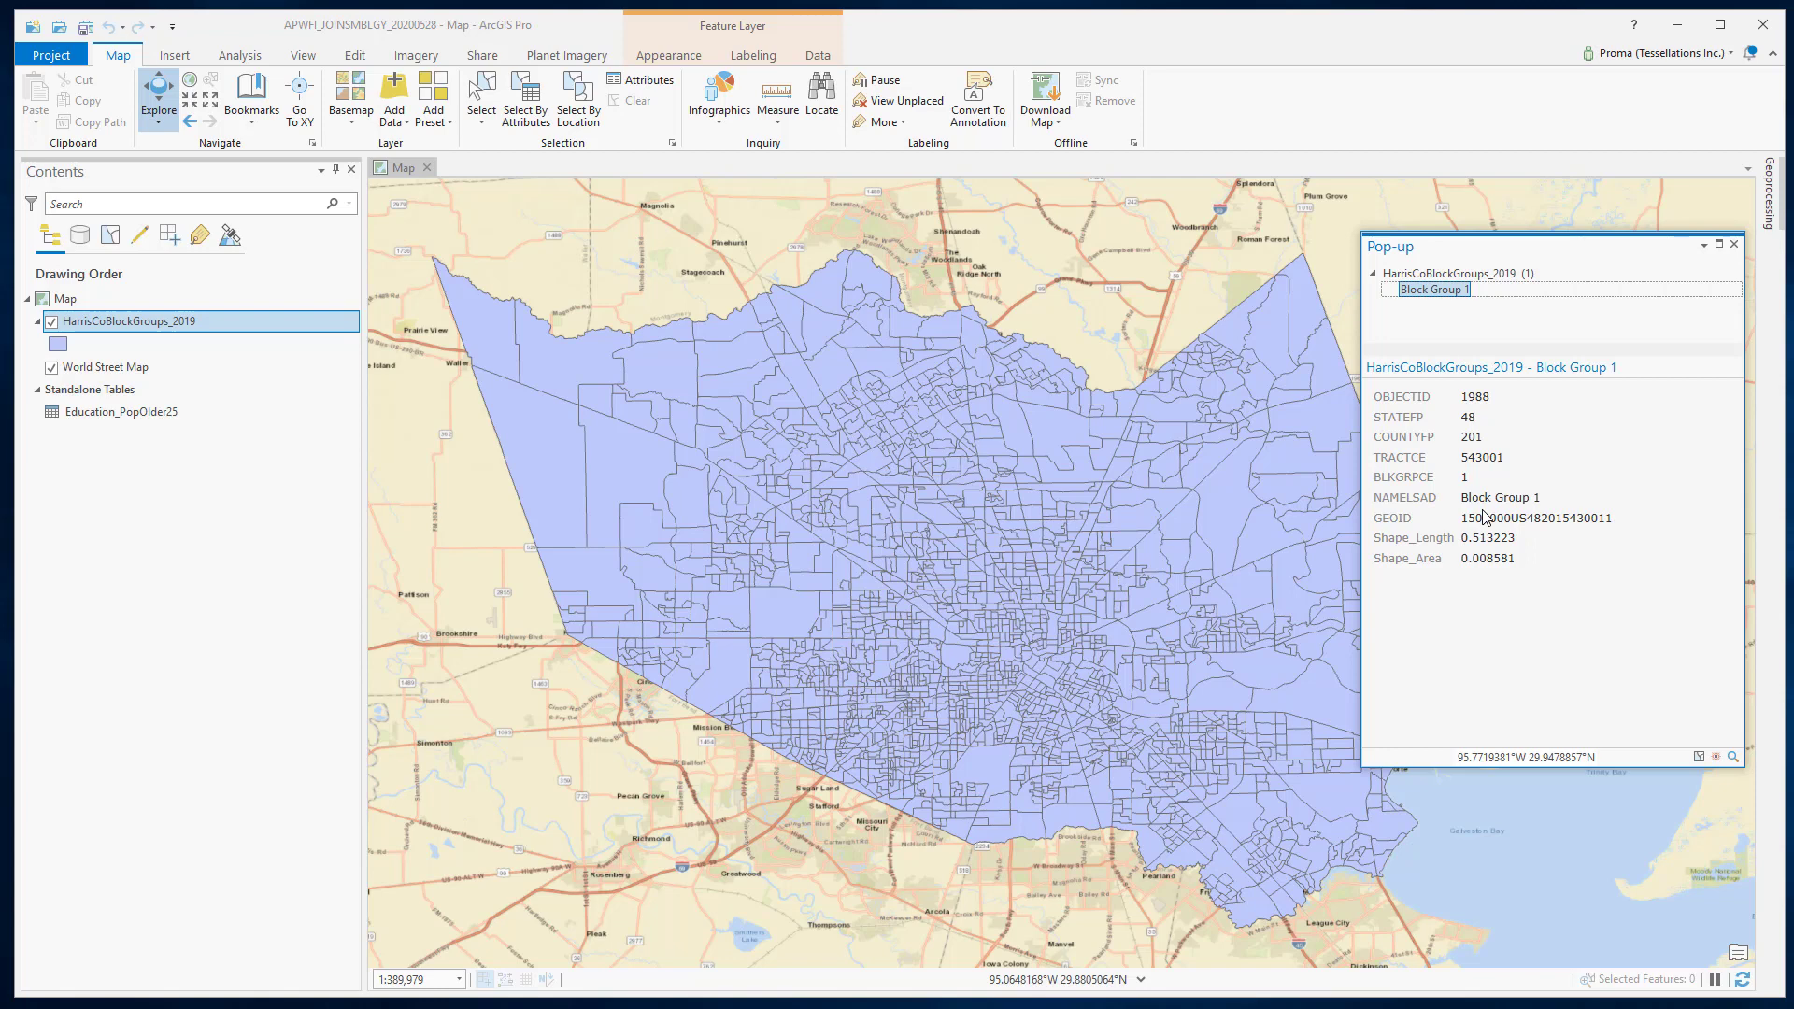
{"action": "left_click", "coordinate": [1733, 244]}
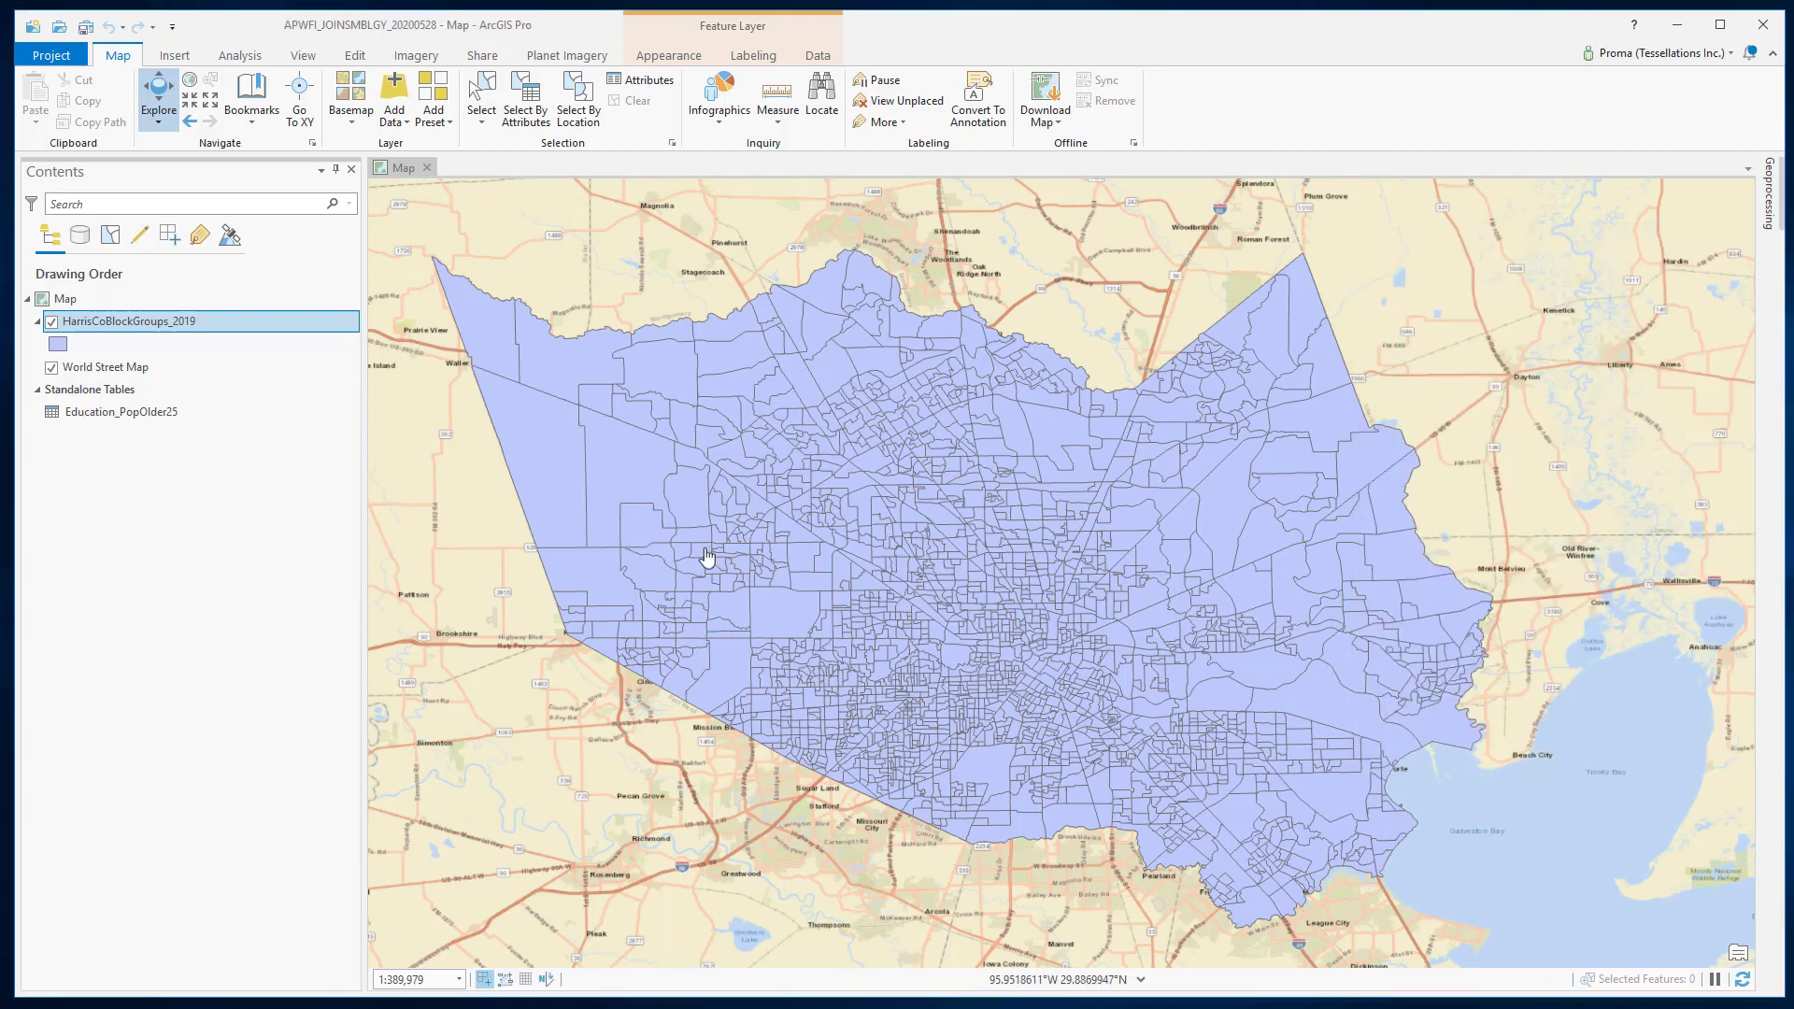
{"action": "left_click", "coordinate": [187, 413]}
{"action": "right_click", "coordinate": [187, 413]}
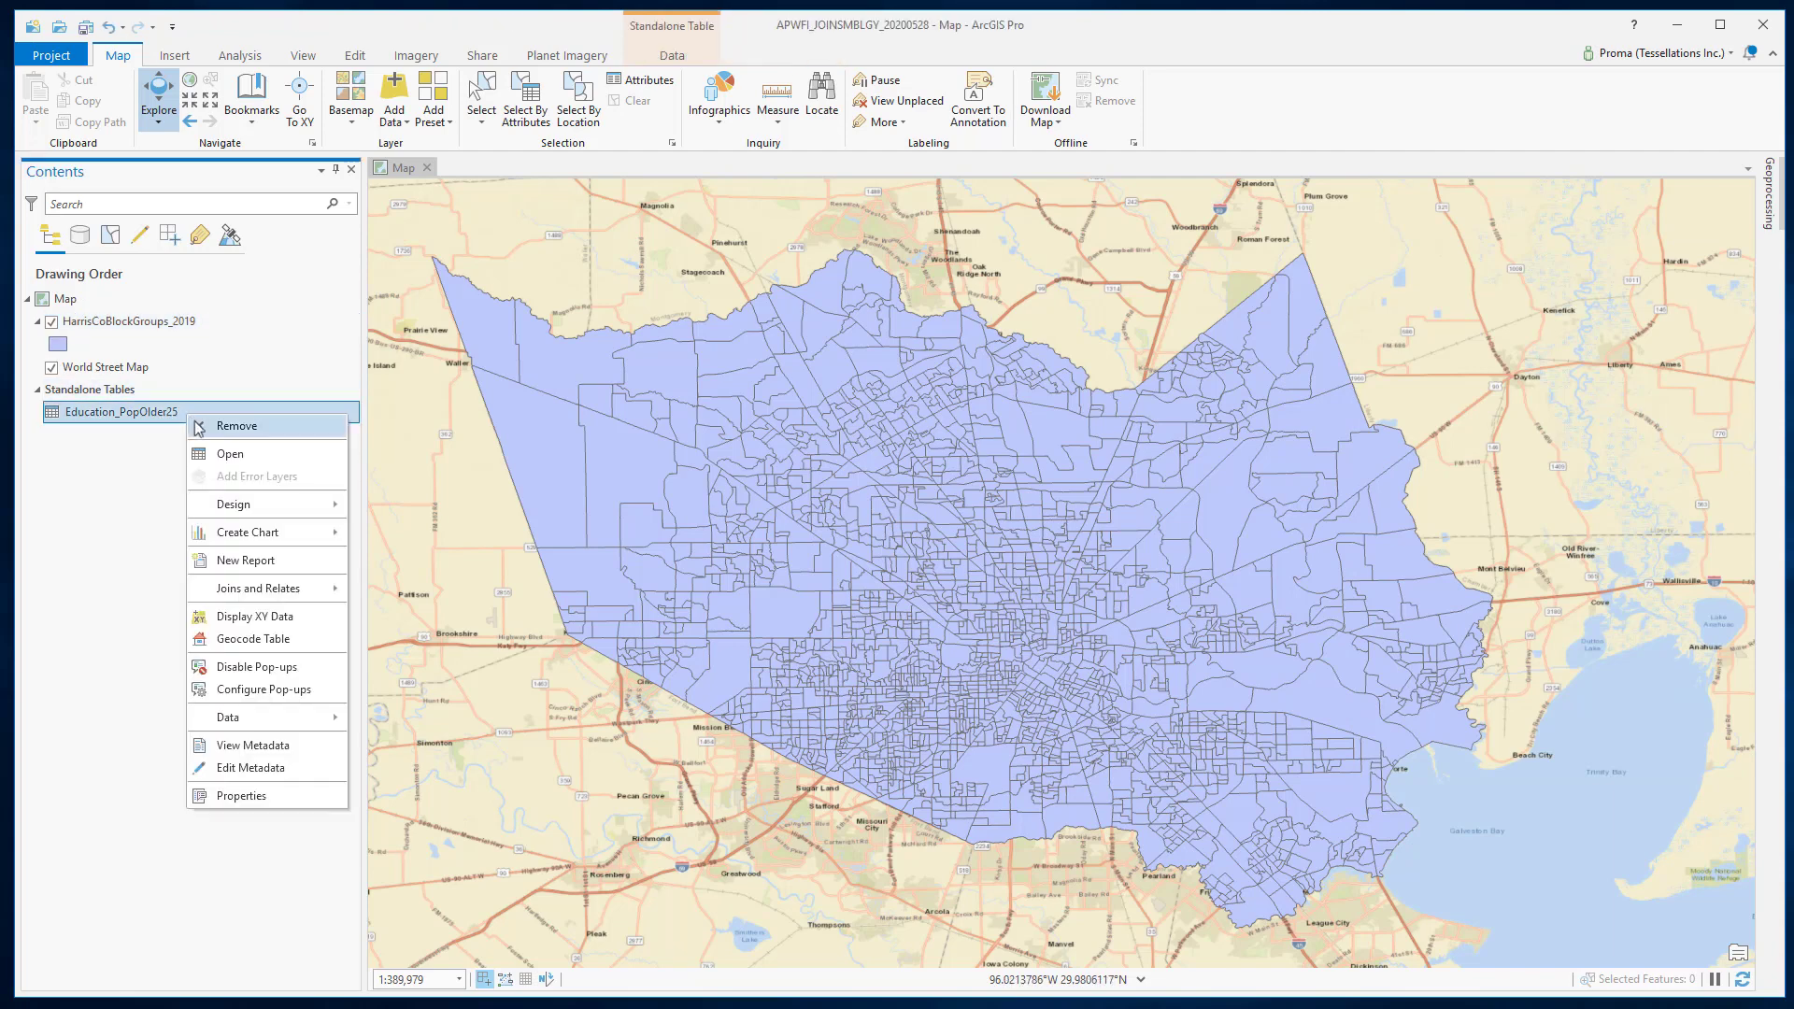
Open the Education_PopOlder25 table and scroll its columns to check the GEOID field.
{"action": "left_click", "coordinate": [230, 455]}
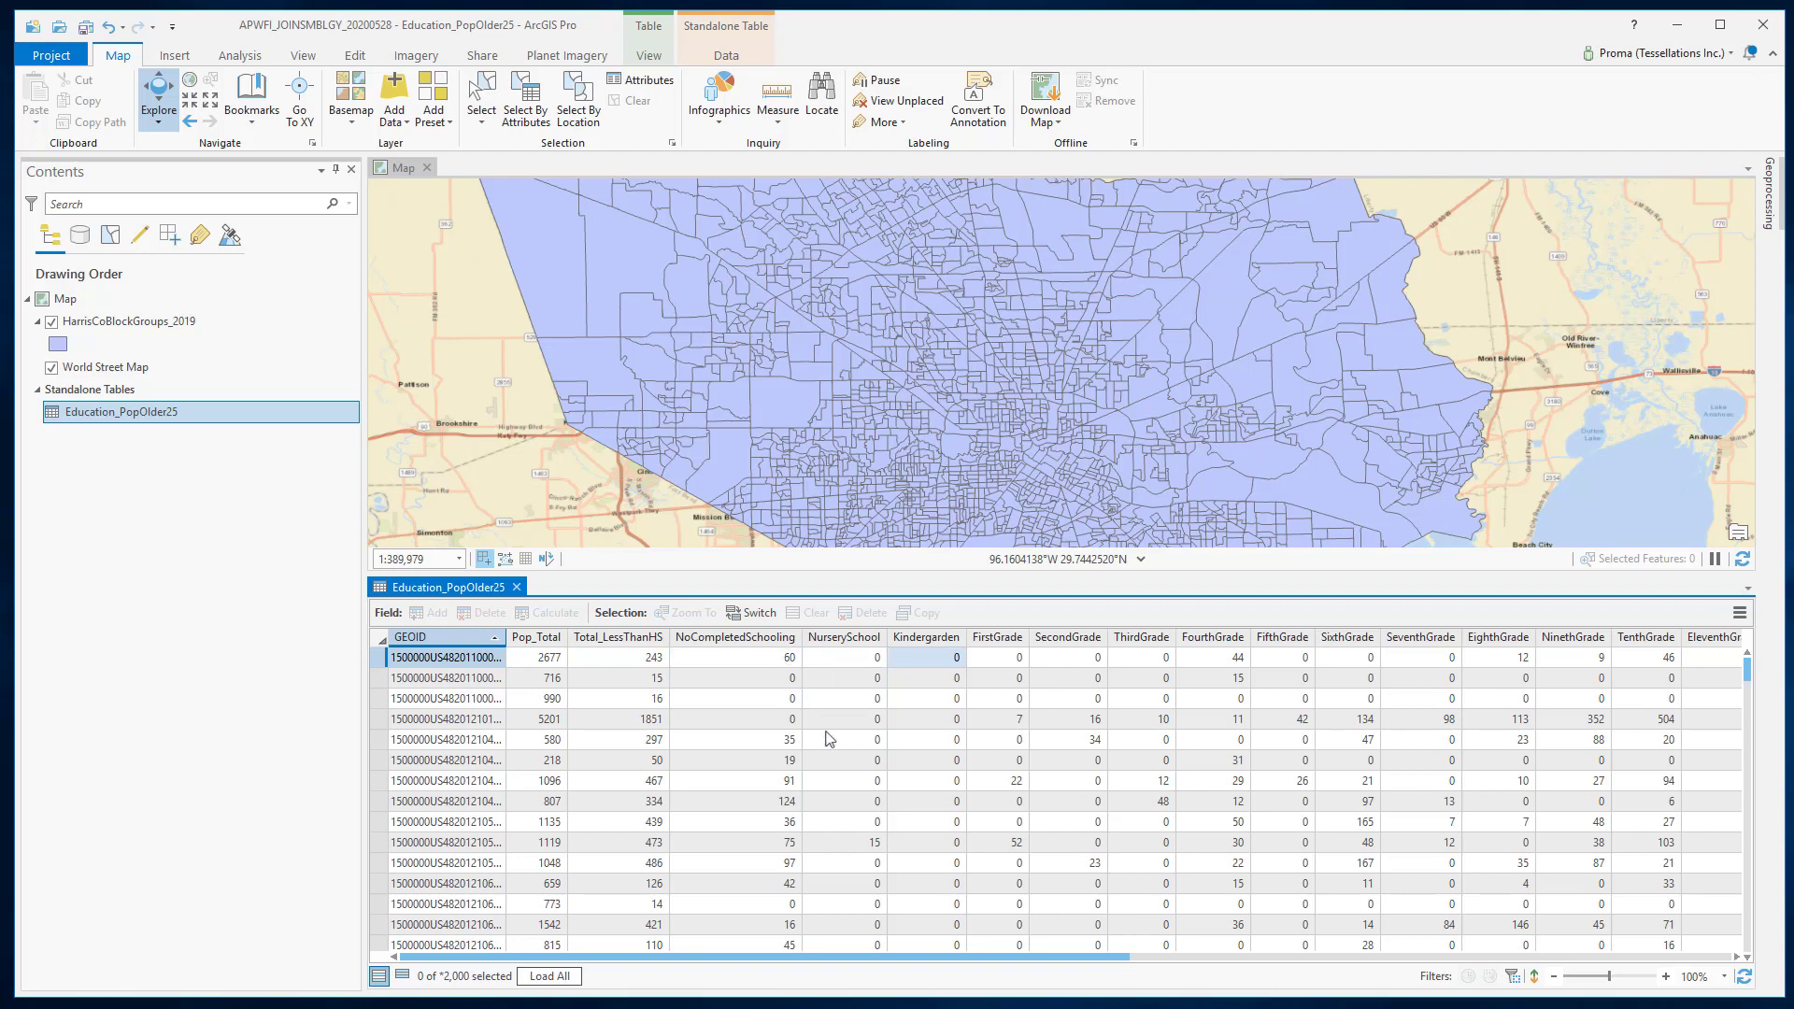
{"action": "left_click_drag", "start_coordinate": [991, 955], "coordinate": [694, 947]}
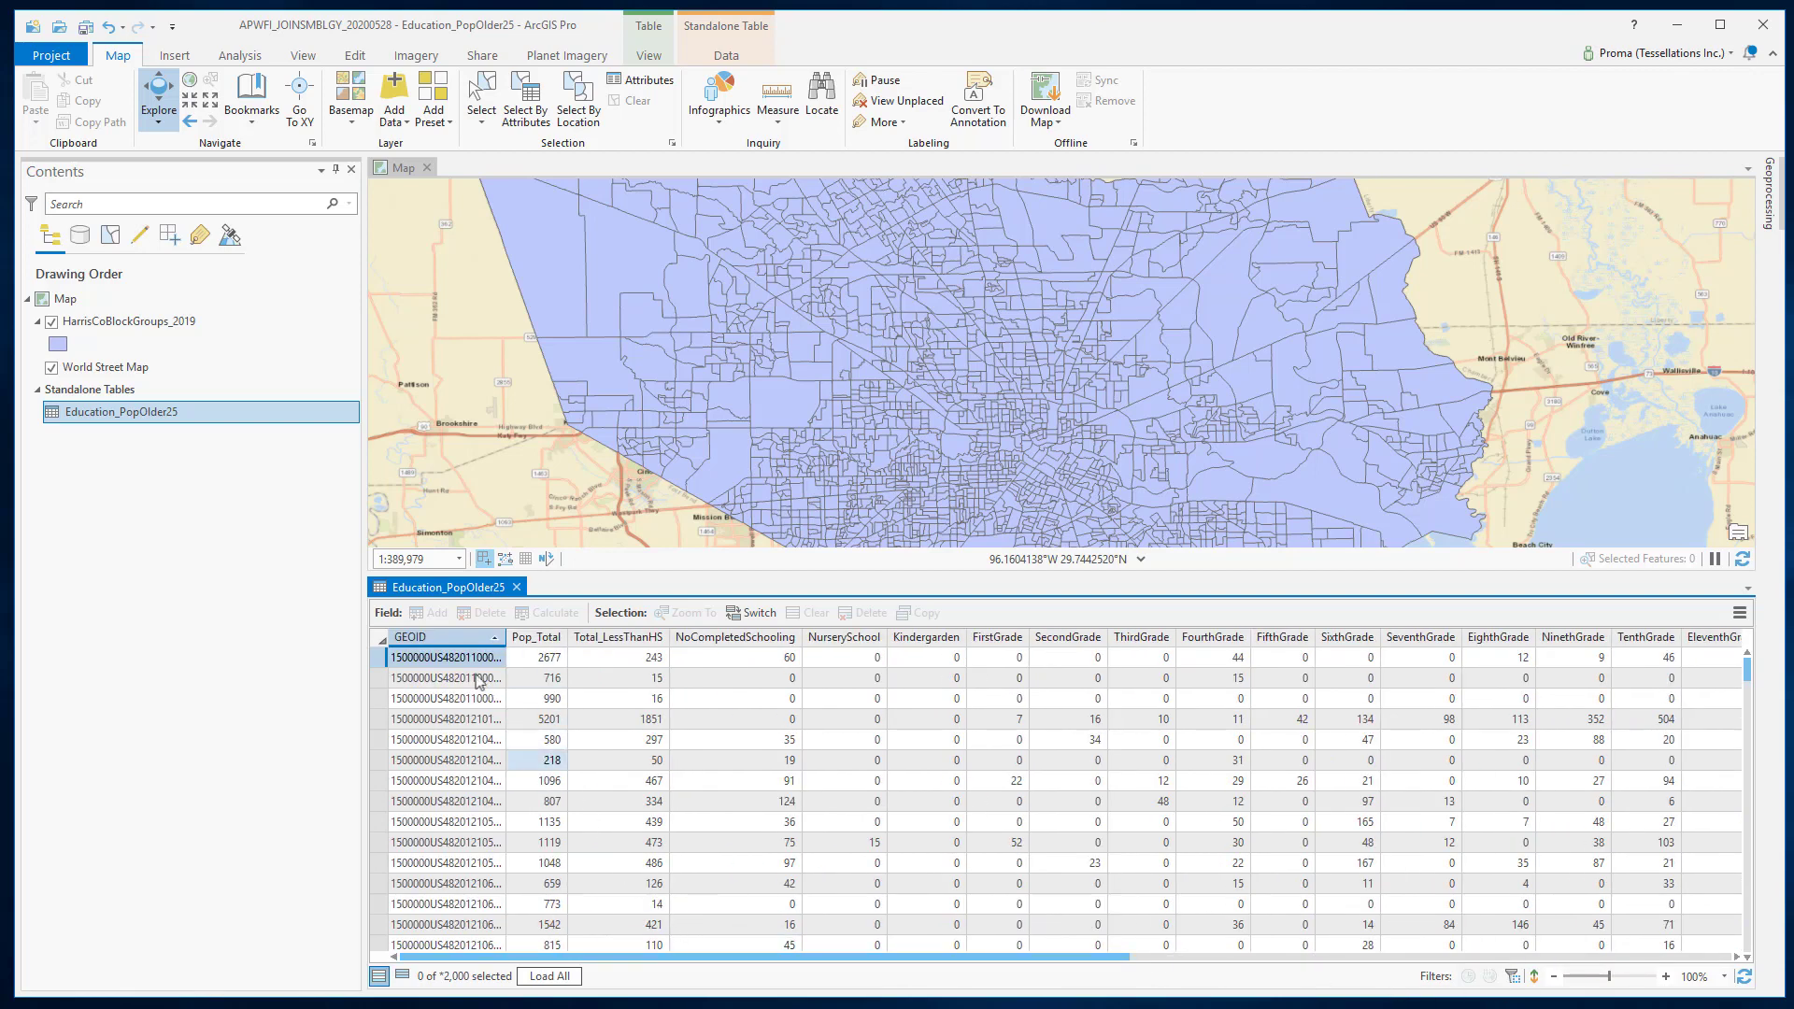
{"action": "mouse_move", "coordinate": [452, 646]}
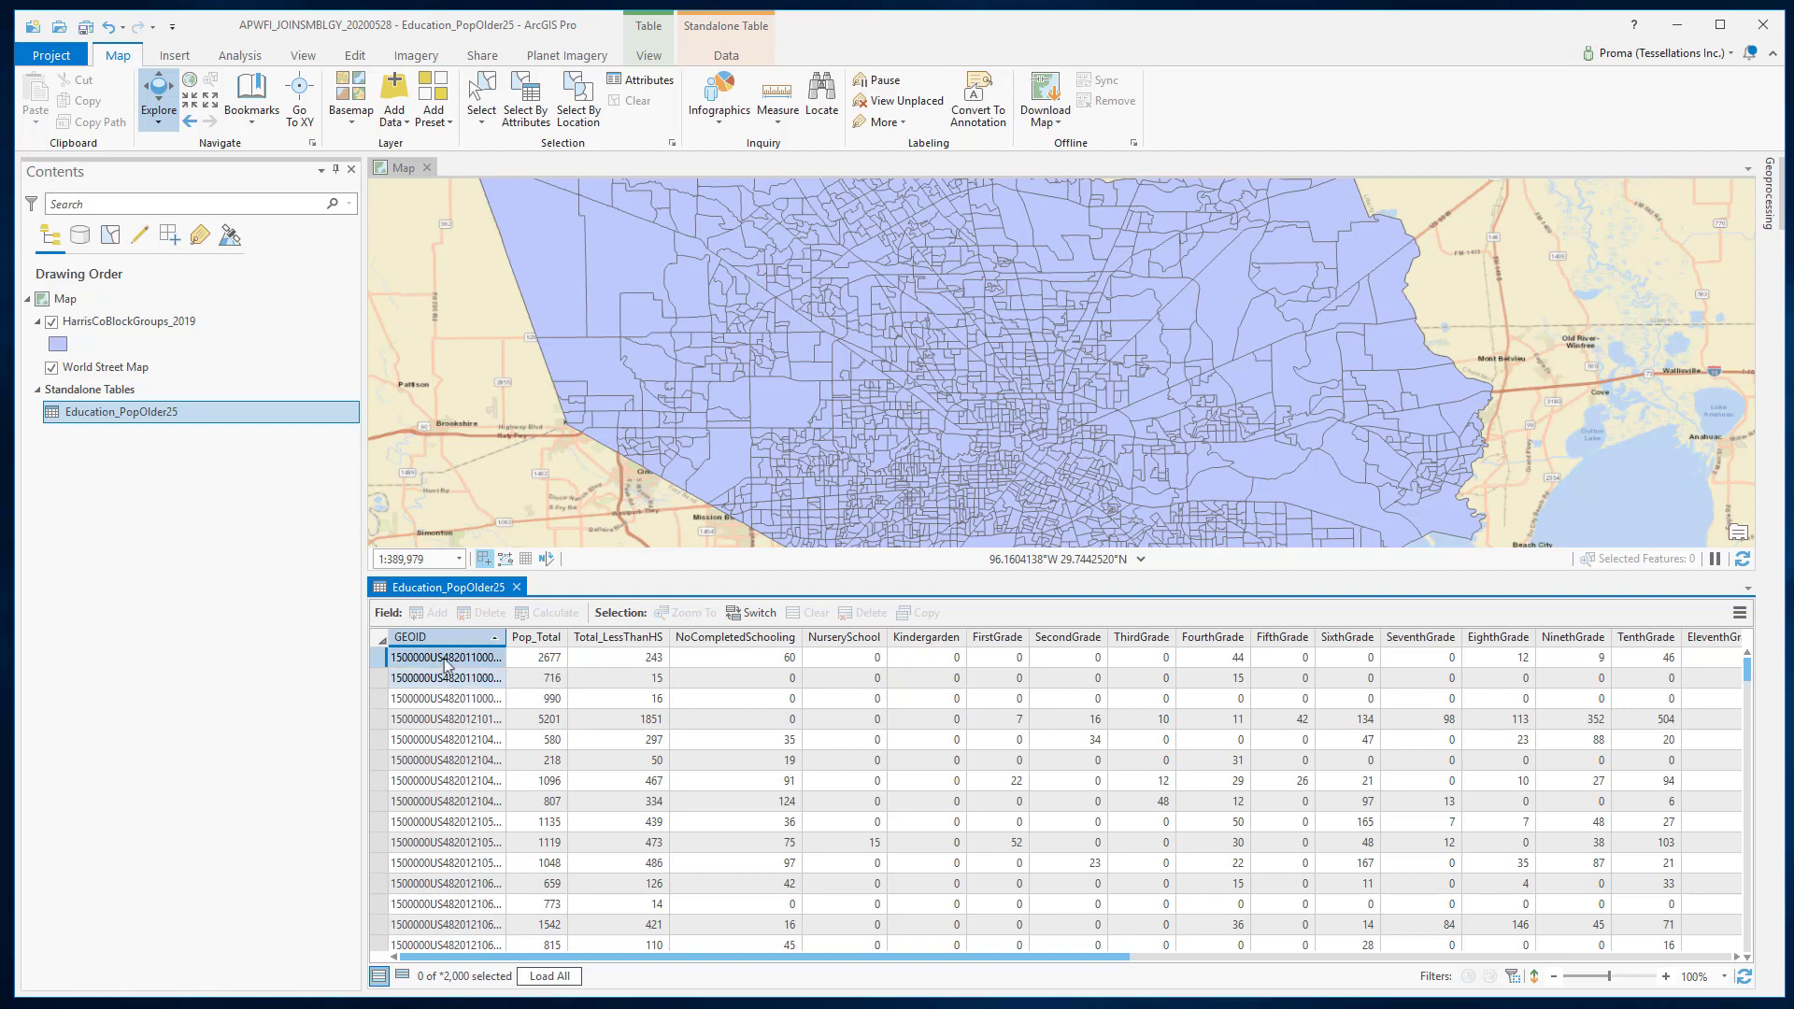
View the education table's GEOID field definition and open the block groups attribute table.
{"action": "right_click", "coordinate": [470, 643]}
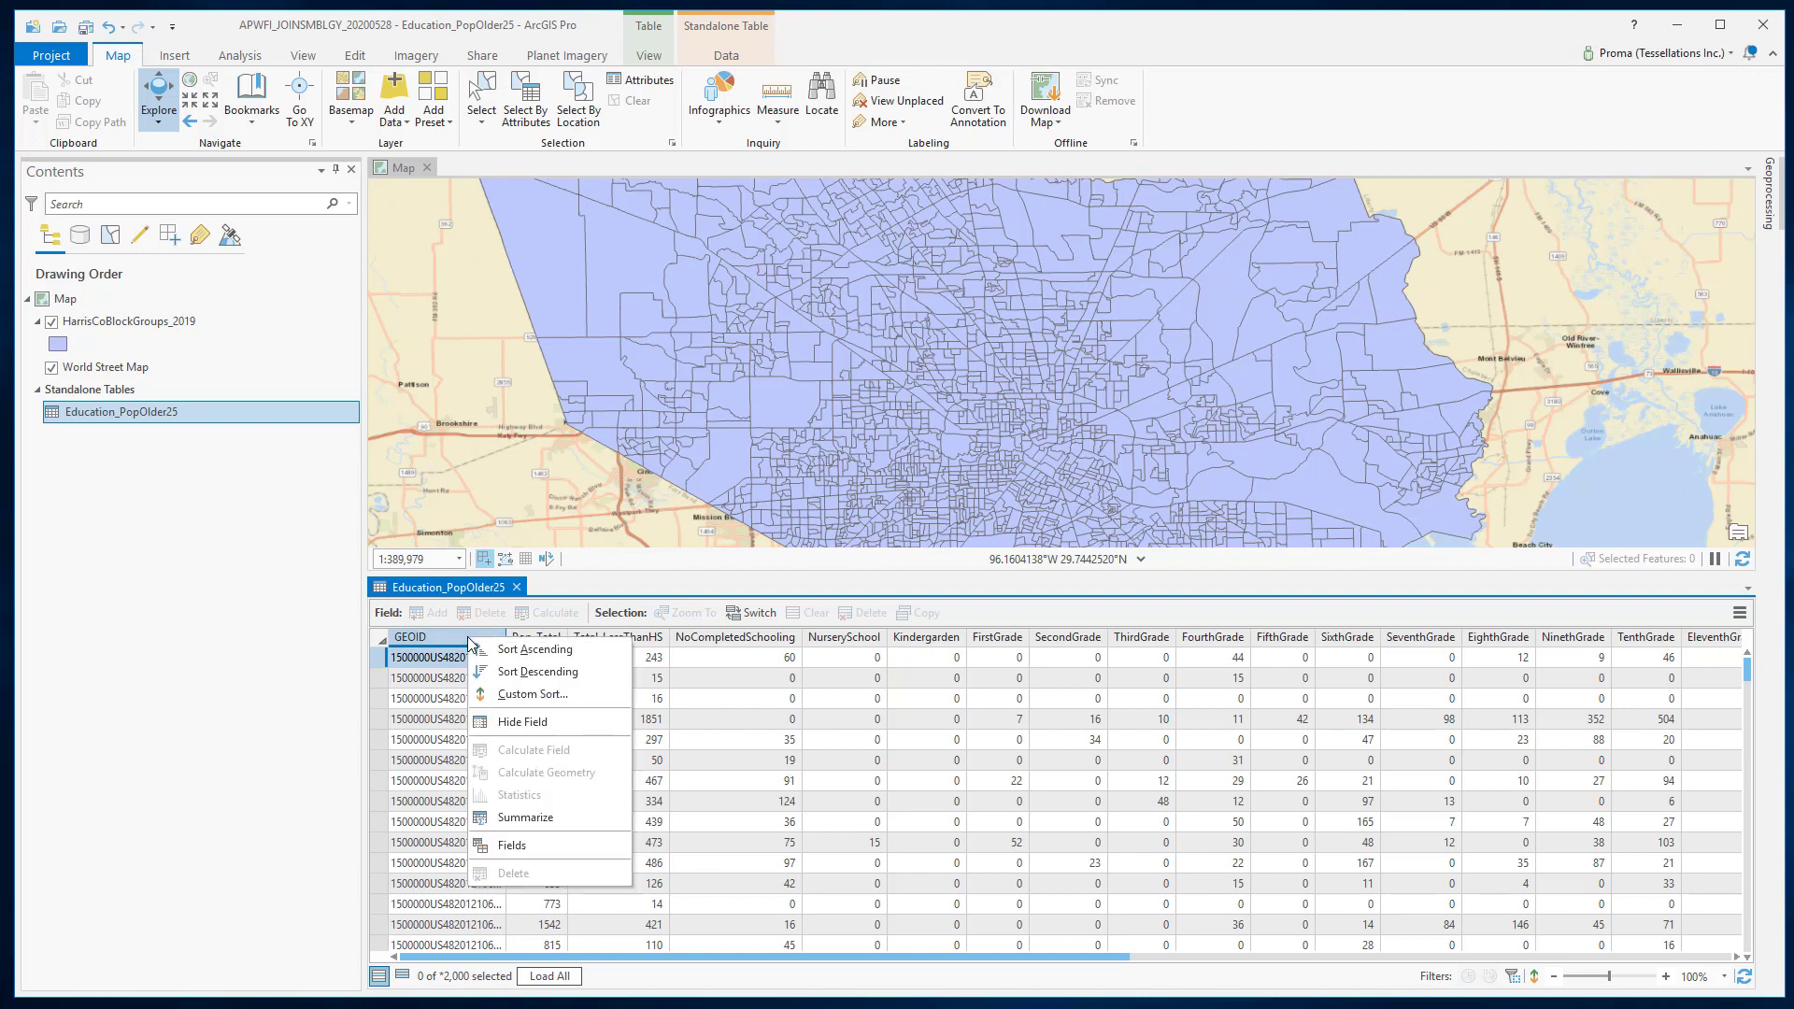
{"action": "left_click", "coordinate": [512, 846]}
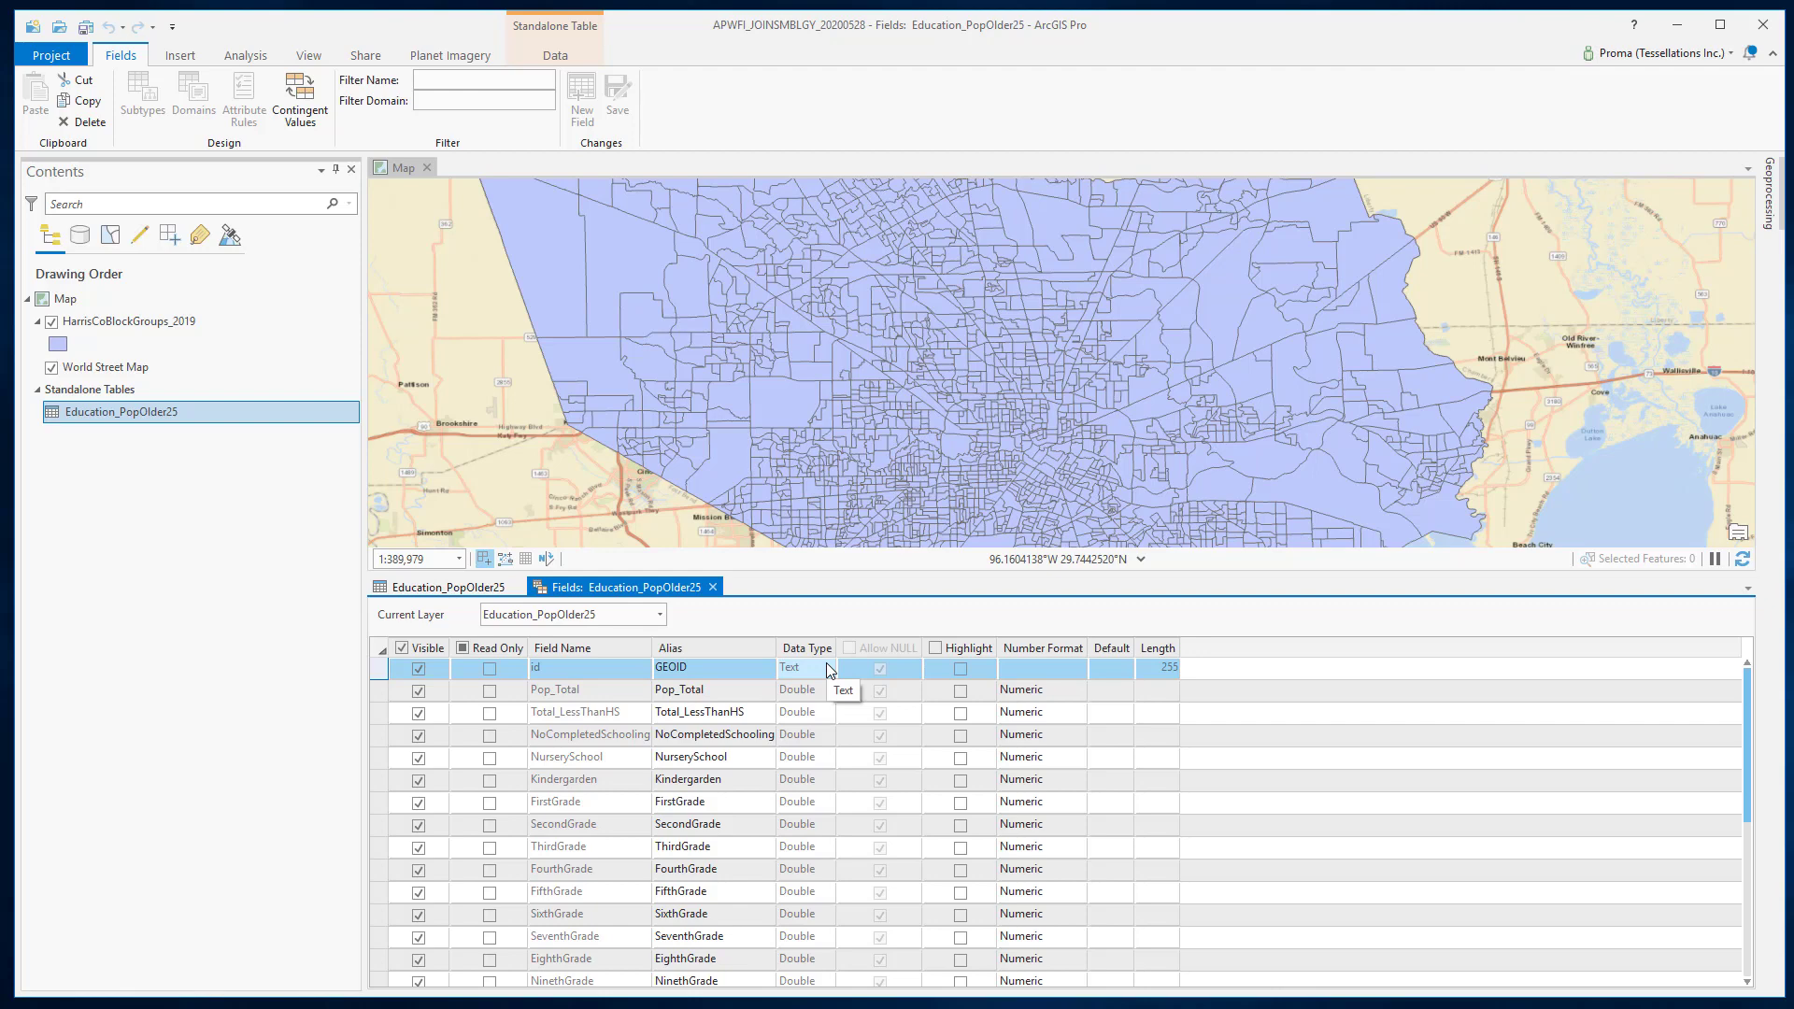
{"action": "right_click", "coordinate": [195, 323]}
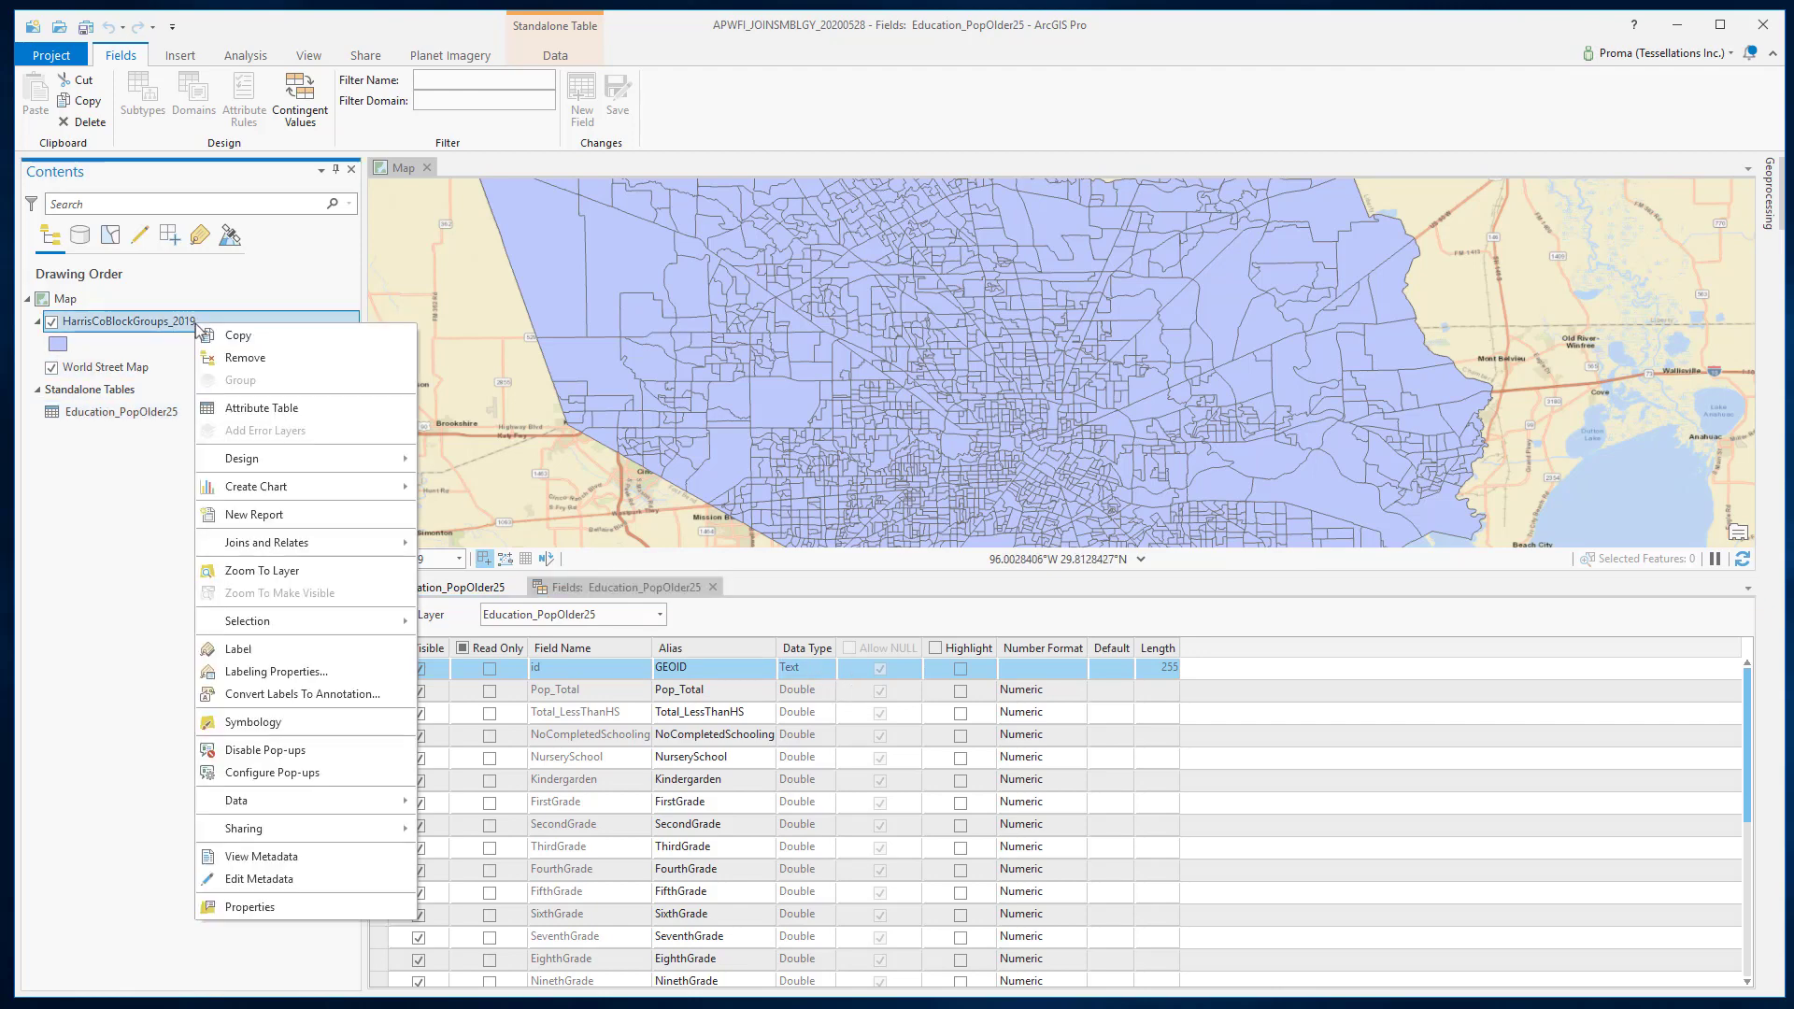
{"action": "left_click", "coordinate": [281, 409]}
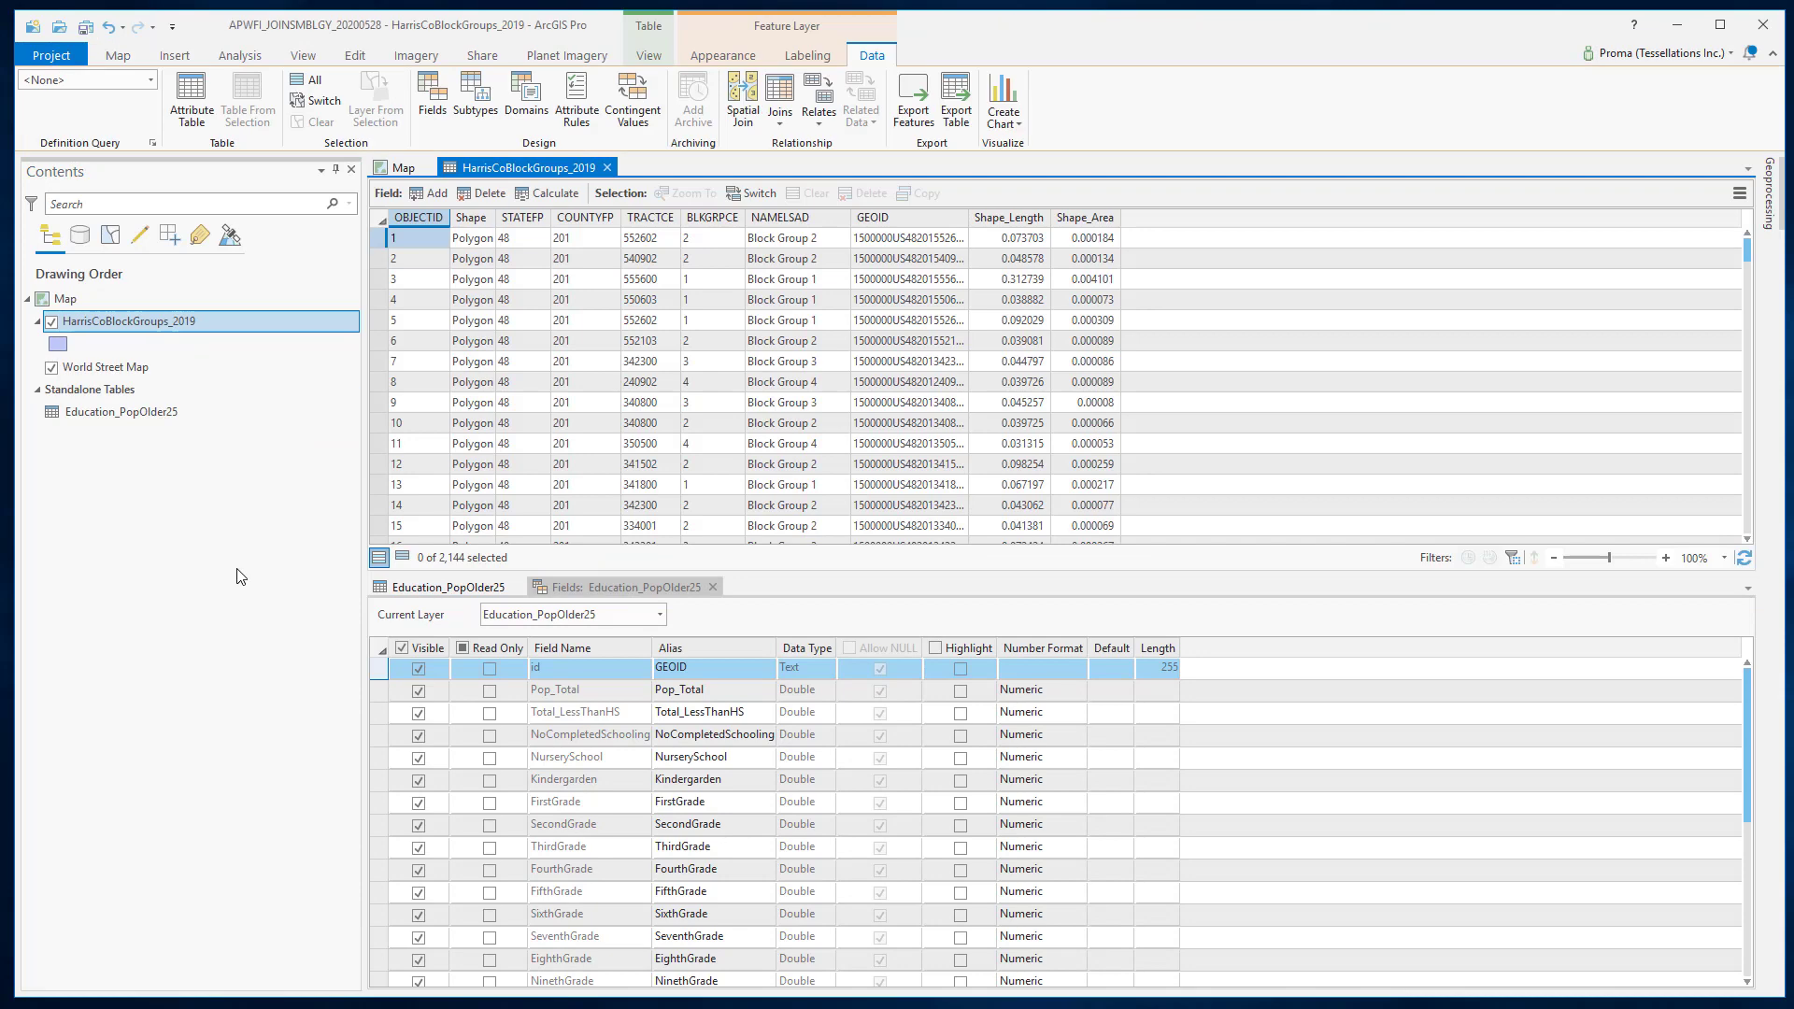
Confirm the block groups' GEOID is a Text field, then close the extra field and table tabs.
{"action": "right_click", "coordinate": [899, 220]}
{"action": "left_click", "coordinate": [968, 426]}
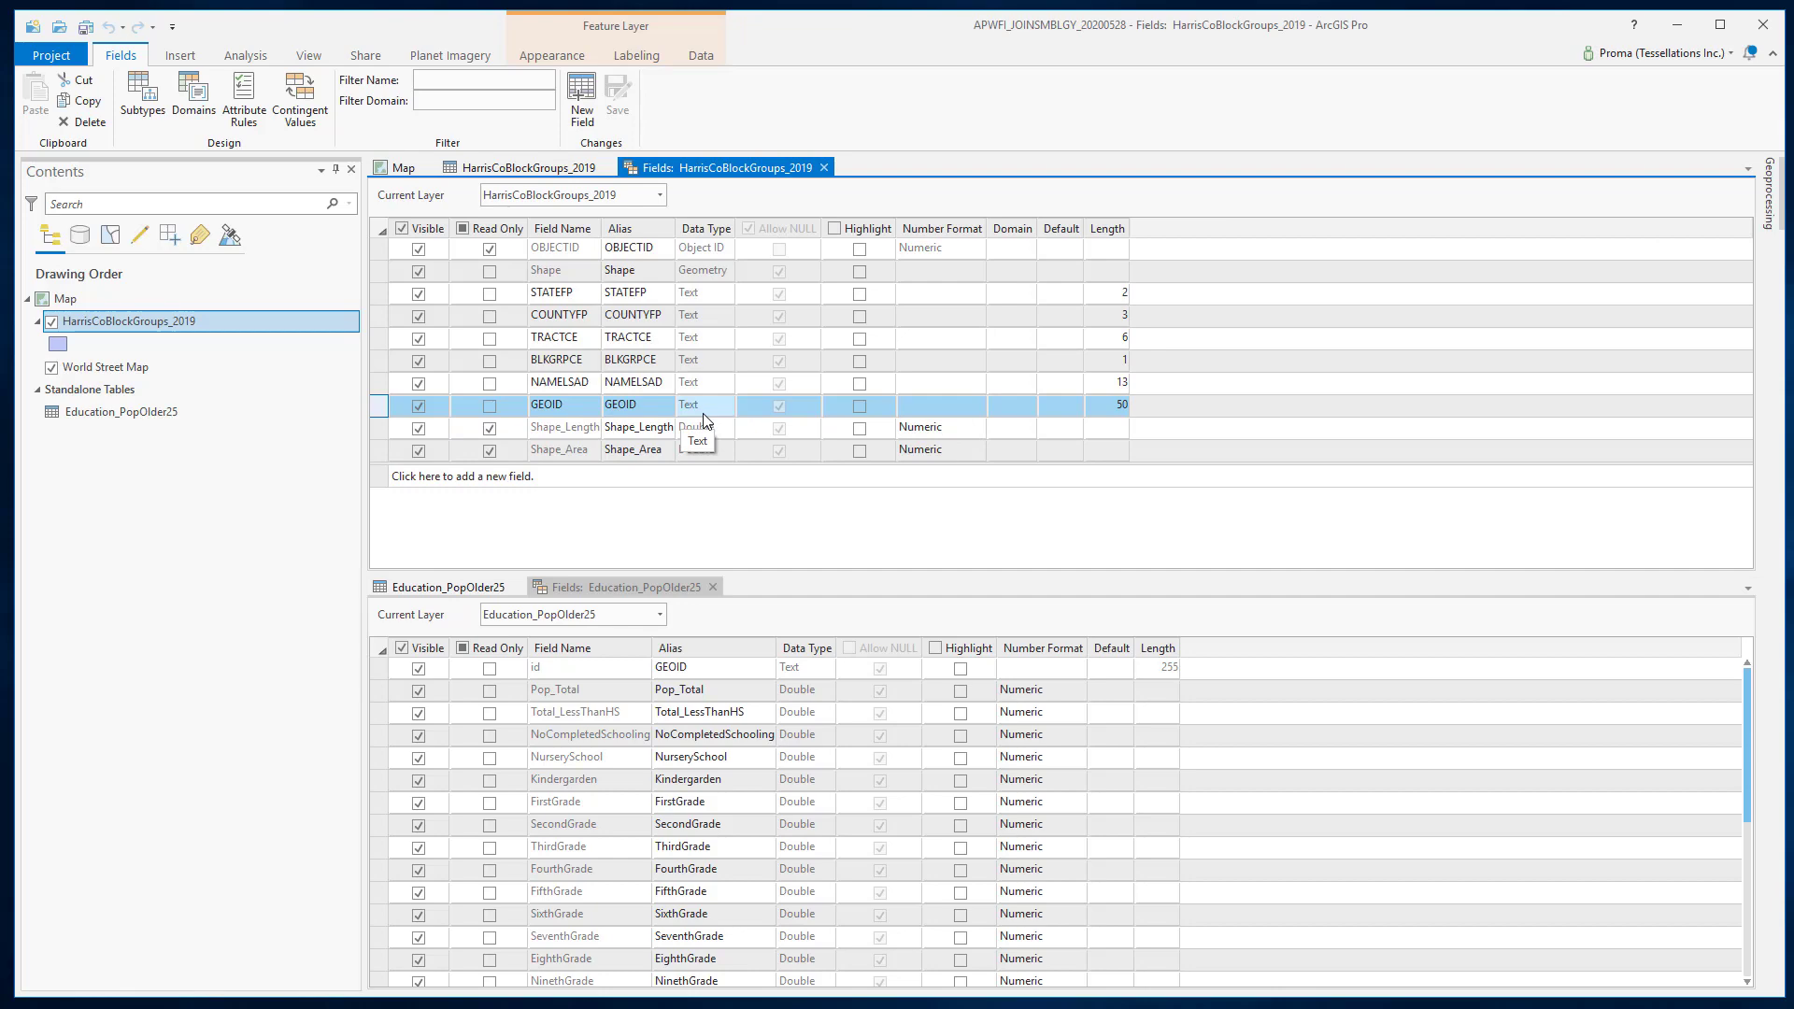
{"action": "left_click", "coordinate": [824, 168]}
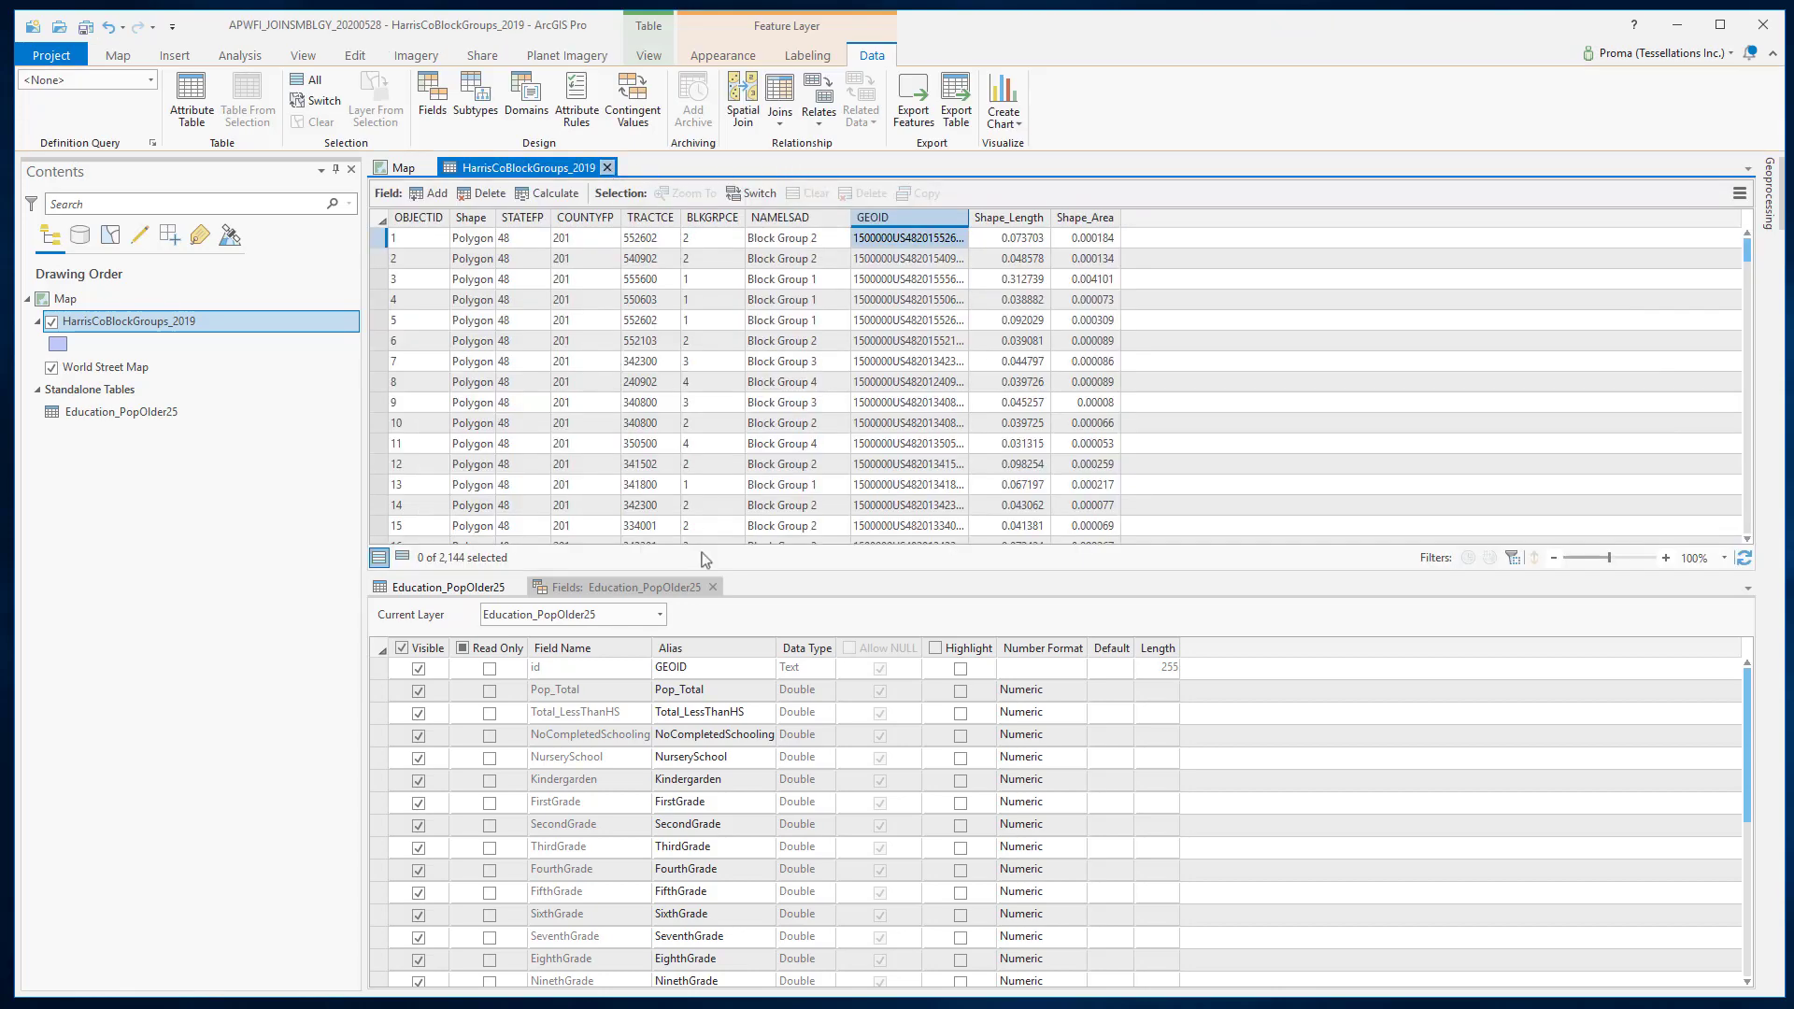
{"action": "left_click", "coordinate": [607, 167]}
{"action": "left_click", "coordinate": [713, 587]}
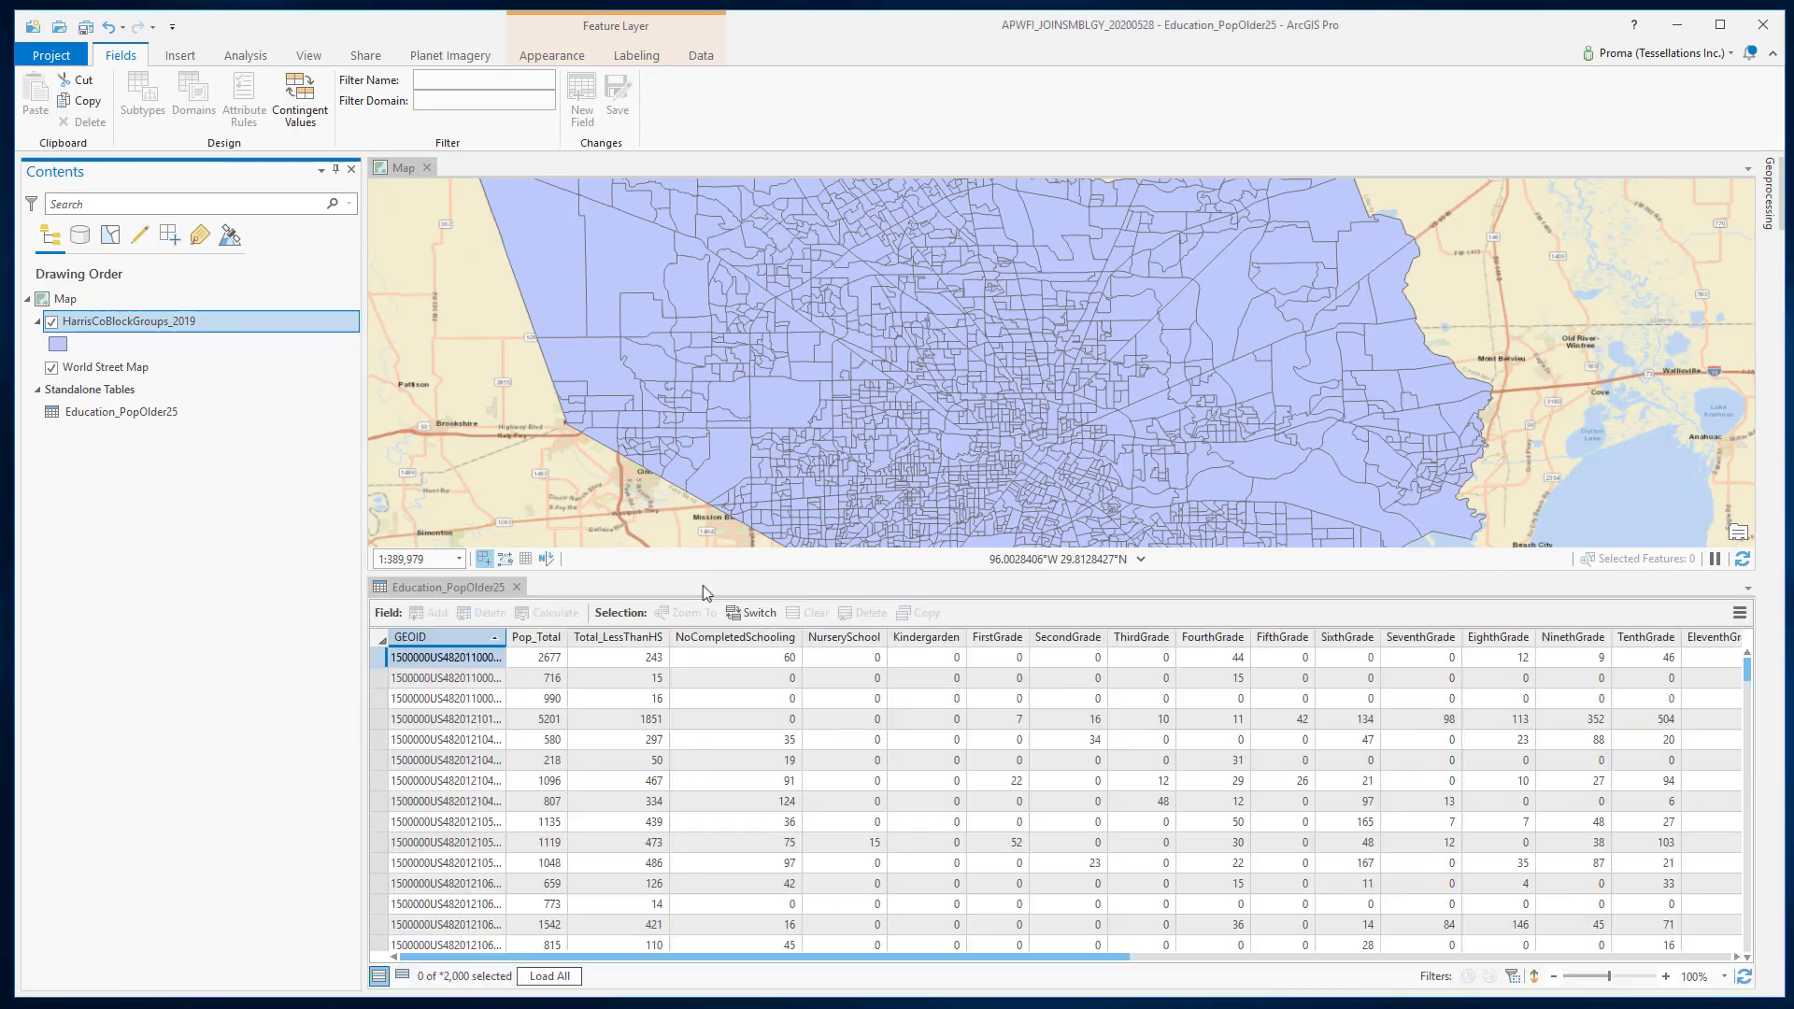
Close the education table and show HarrisCoBlockGroups_2019's Joins and Relates choices.
{"action": "left_click", "coordinate": [517, 587]}
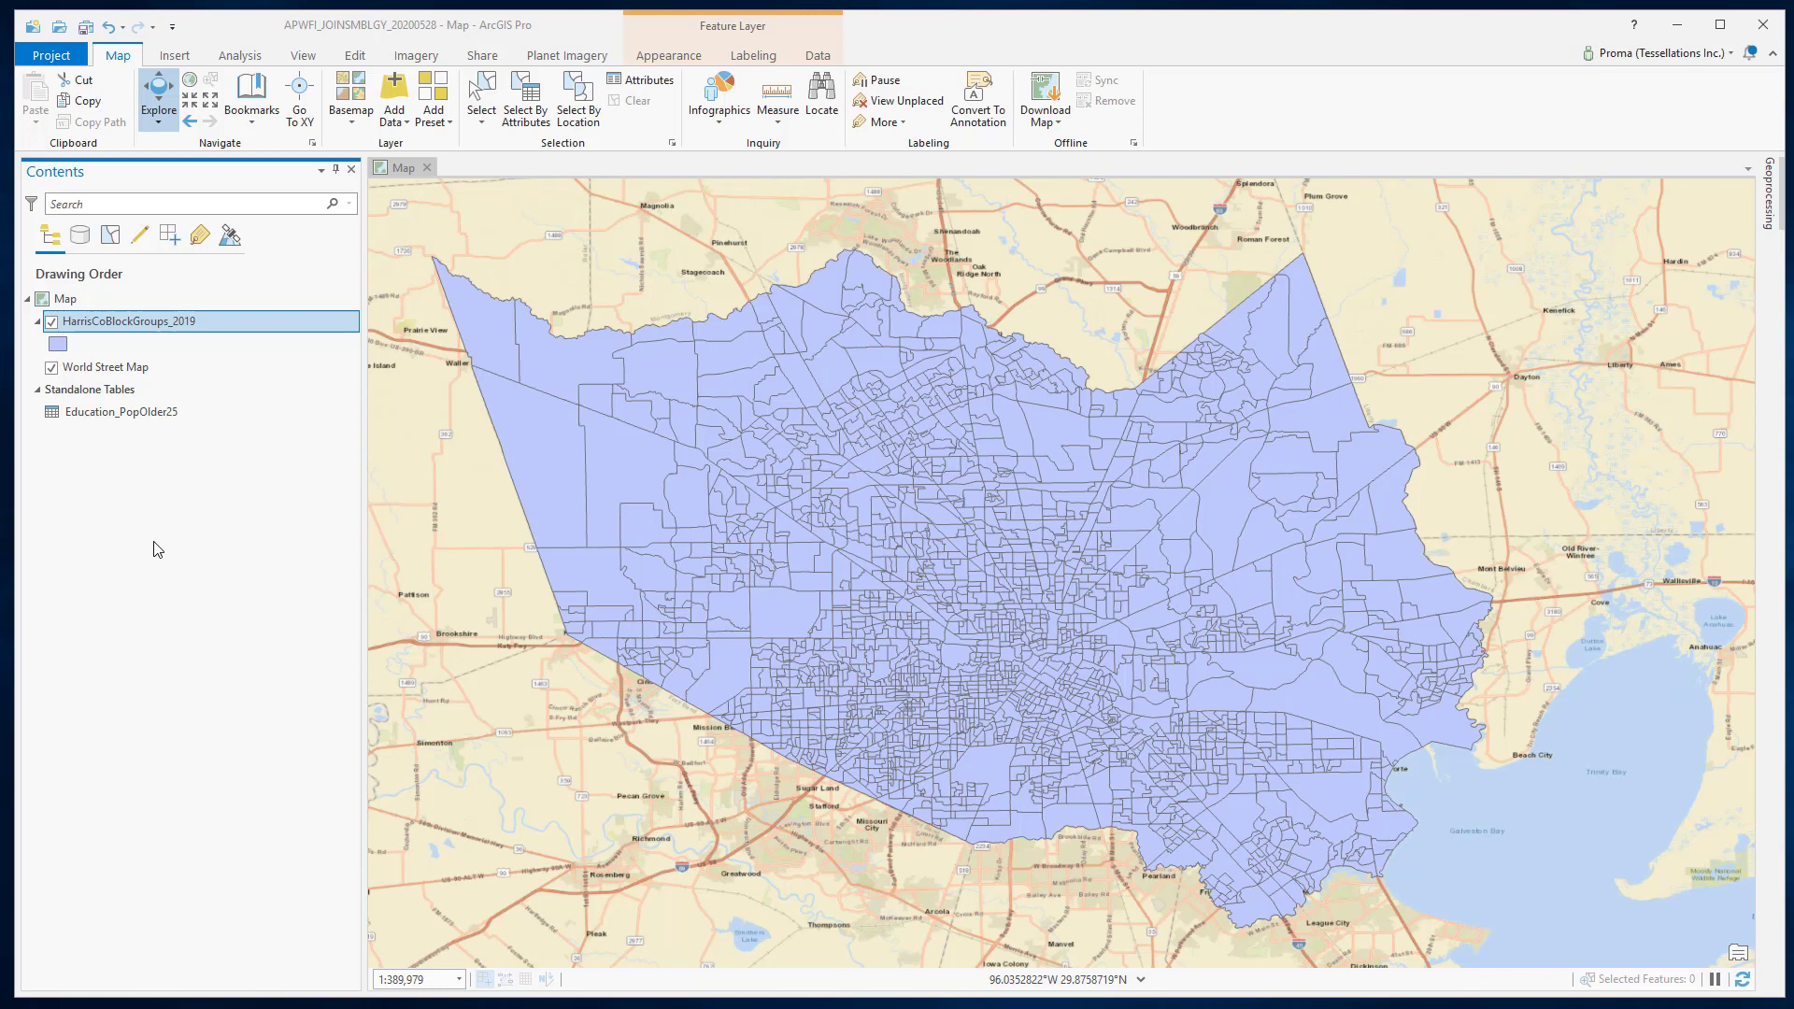
{"action": "right_click", "coordinate": [157, 322]}
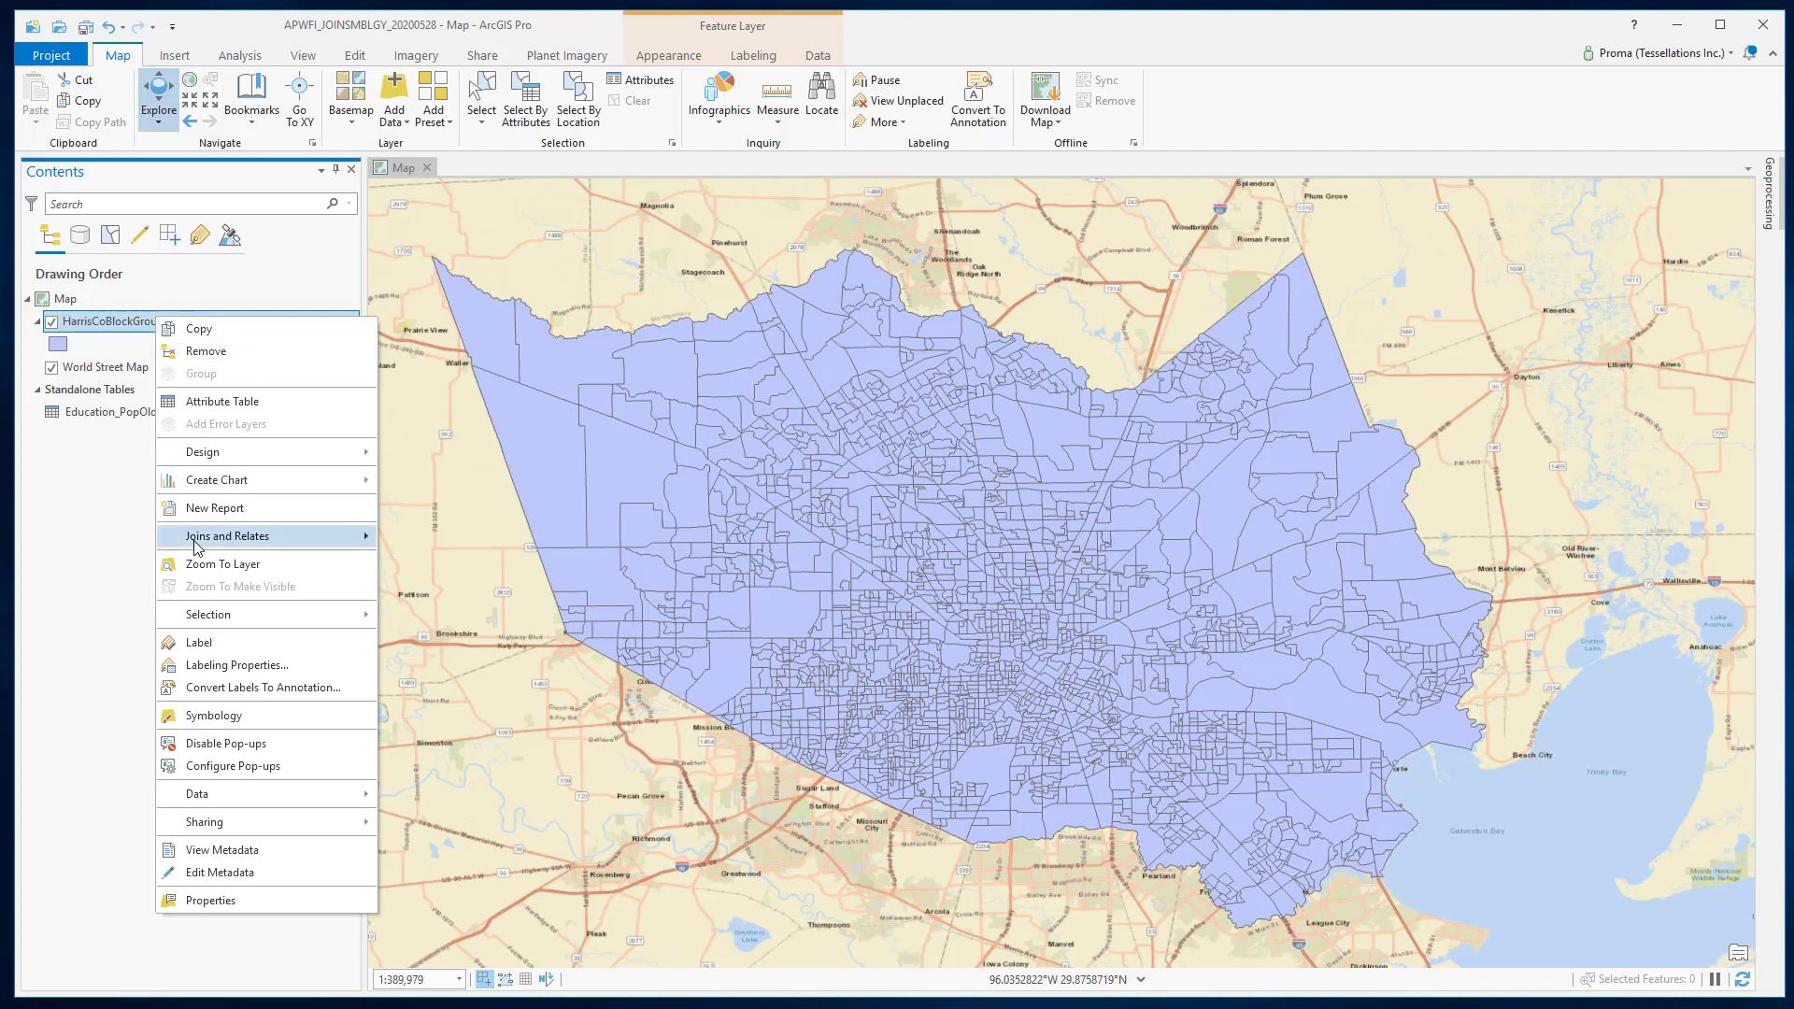
{"action": "left_click", "coordinate": [372, 539]}
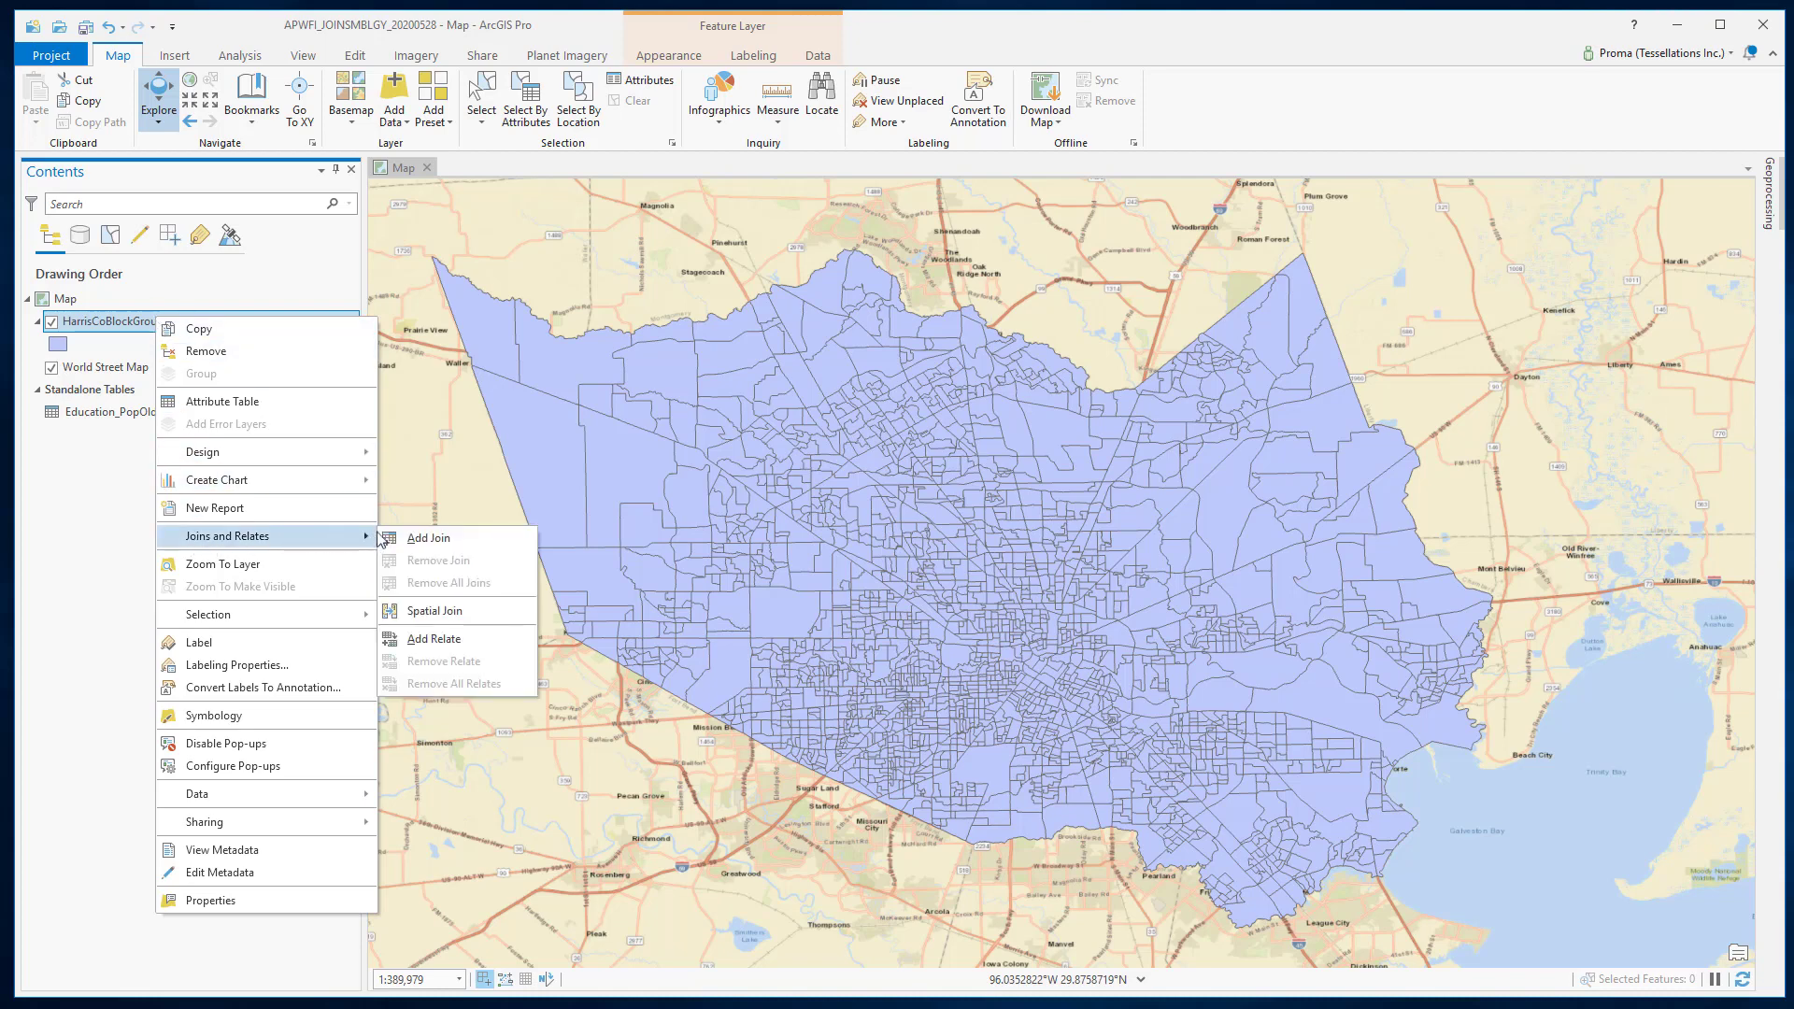
Join Education_PopOlder25 to HarrisCoBlockGroups_2019 using GEOID as both join fields.
{"action": "left_click", "coordinate": [439, 540]}
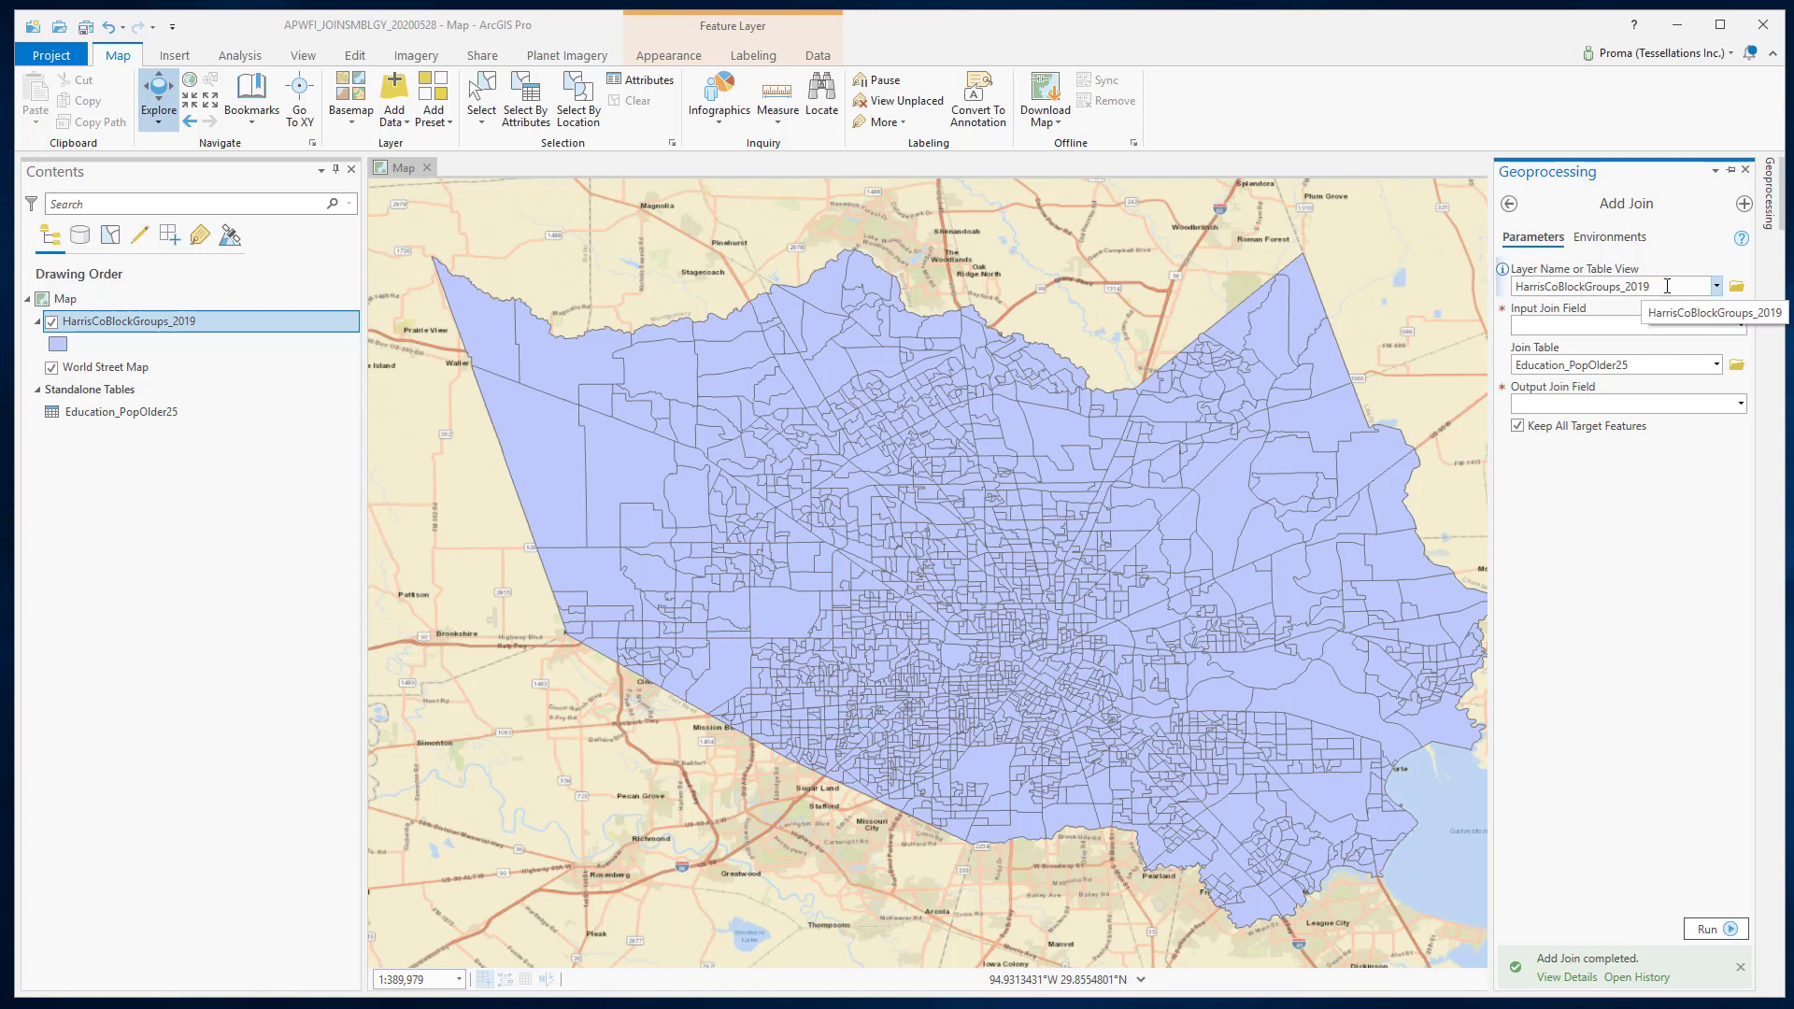
{"action": "left_click", "coordinate": [1742, 325]}
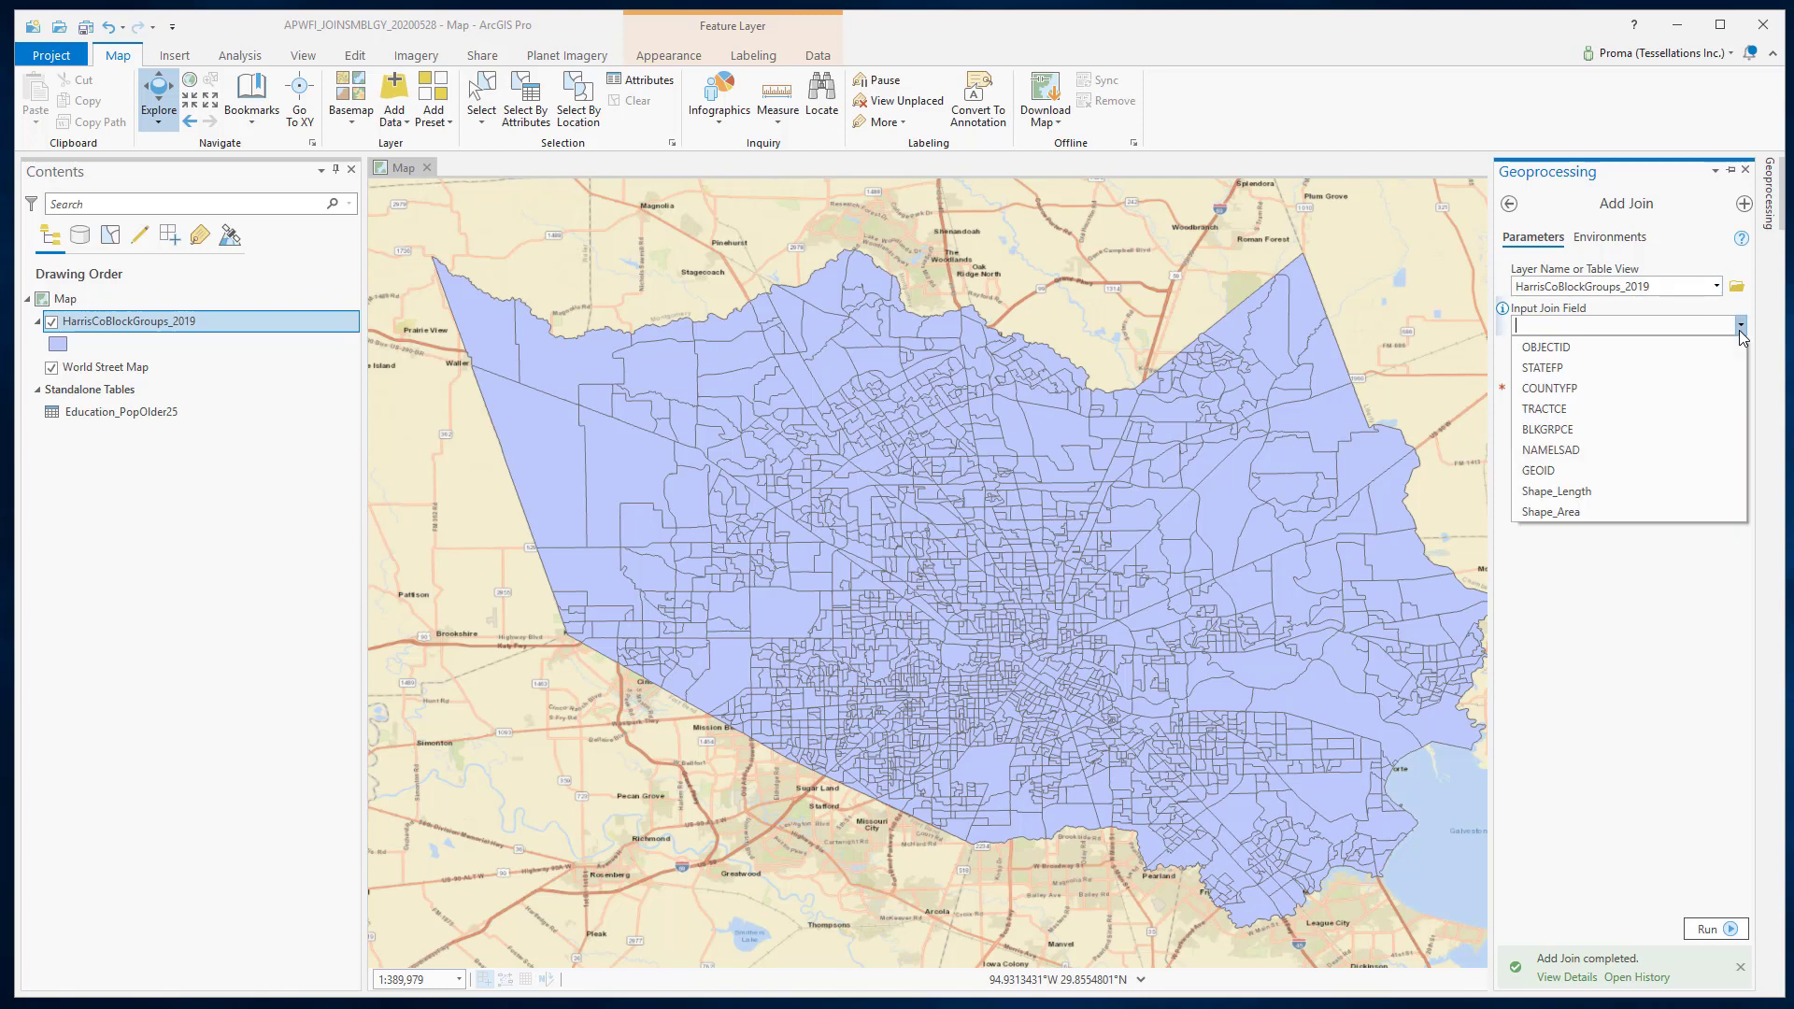
{"action": "left_click", "coordinate": [1641, 473]}
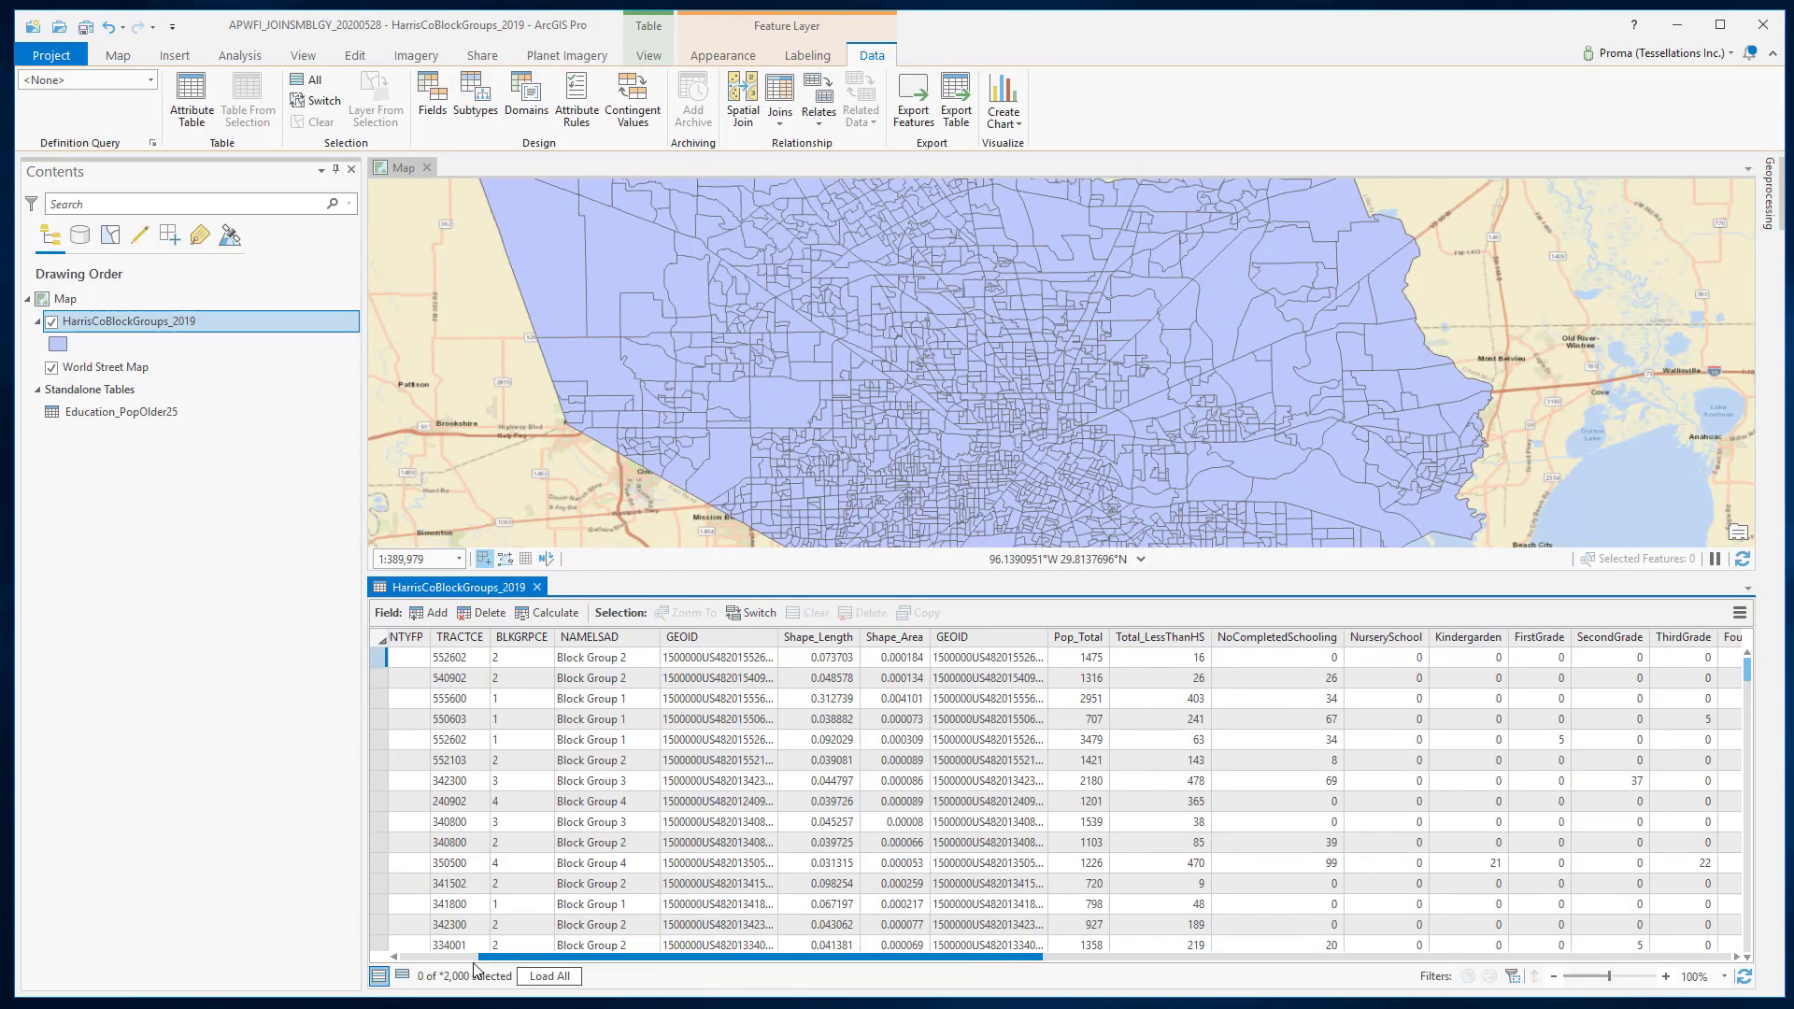
{"action": "left_click", "coordinate": [473, 959]}
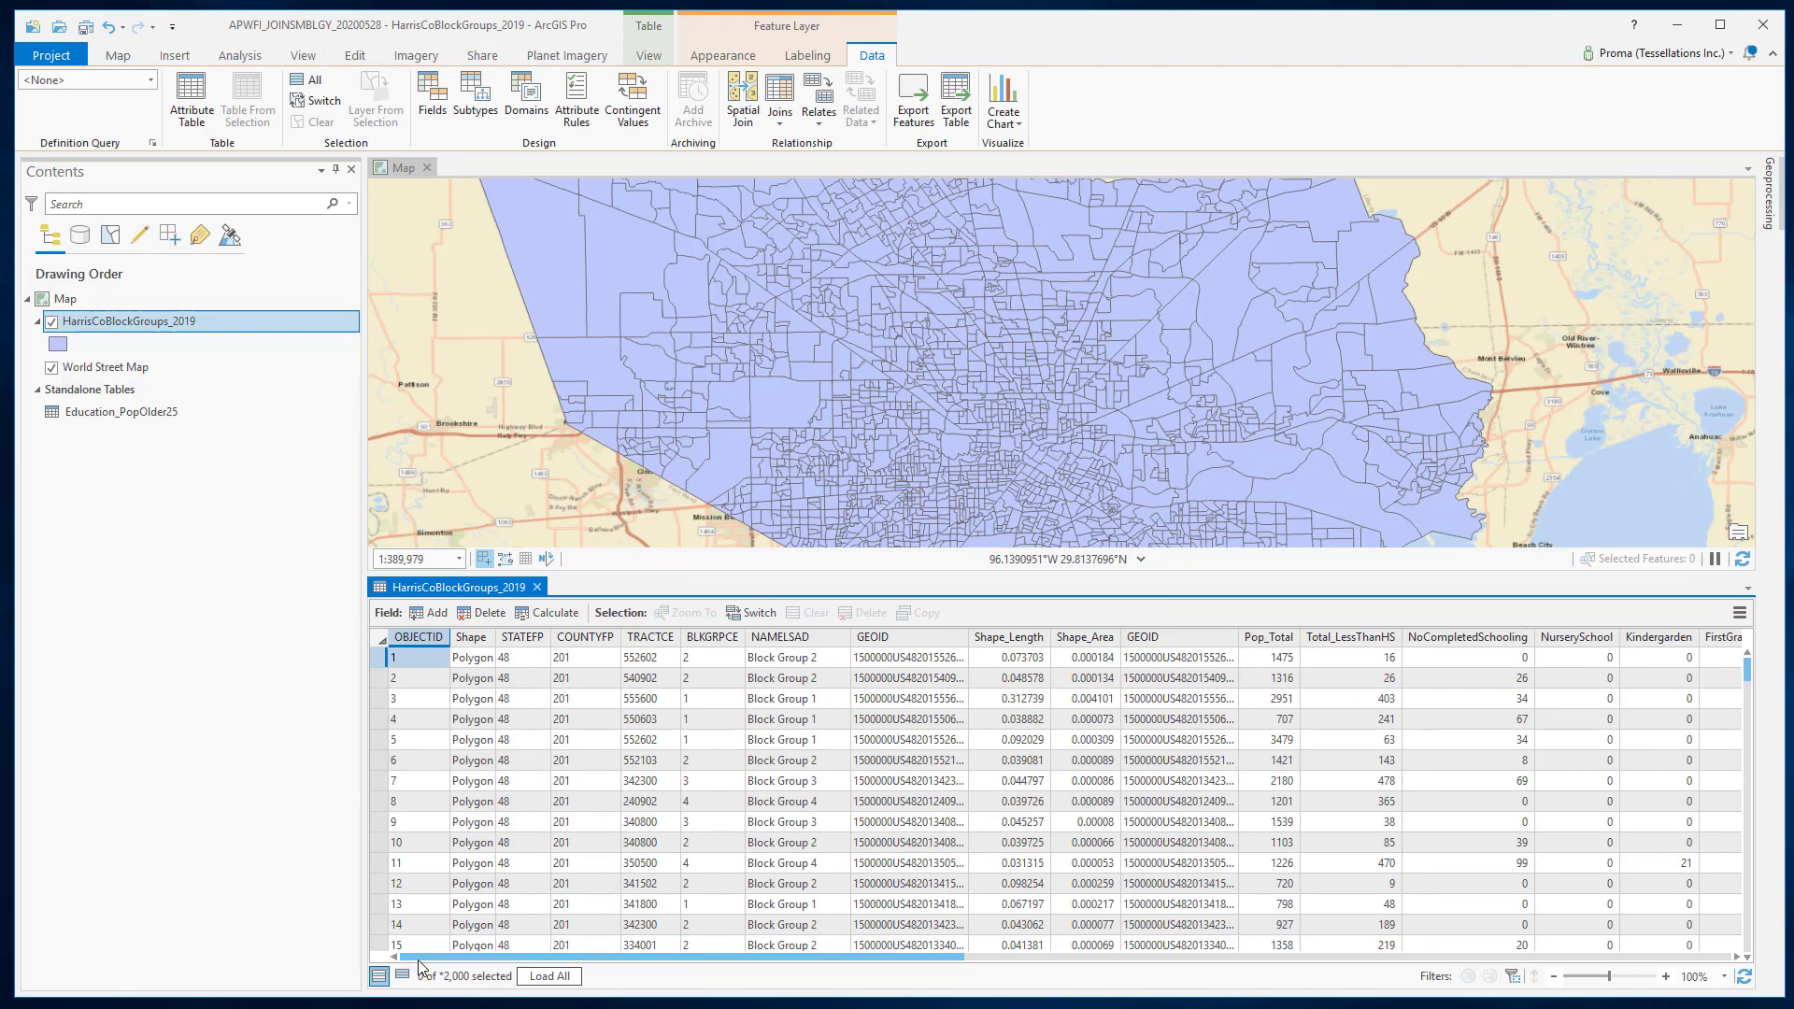
Compare the original and joined GEOID columns in the joined table, then close it.
{"action": "left_click_drag", "start_coordinate": [443, 957], "coordinate": [817, 957]}
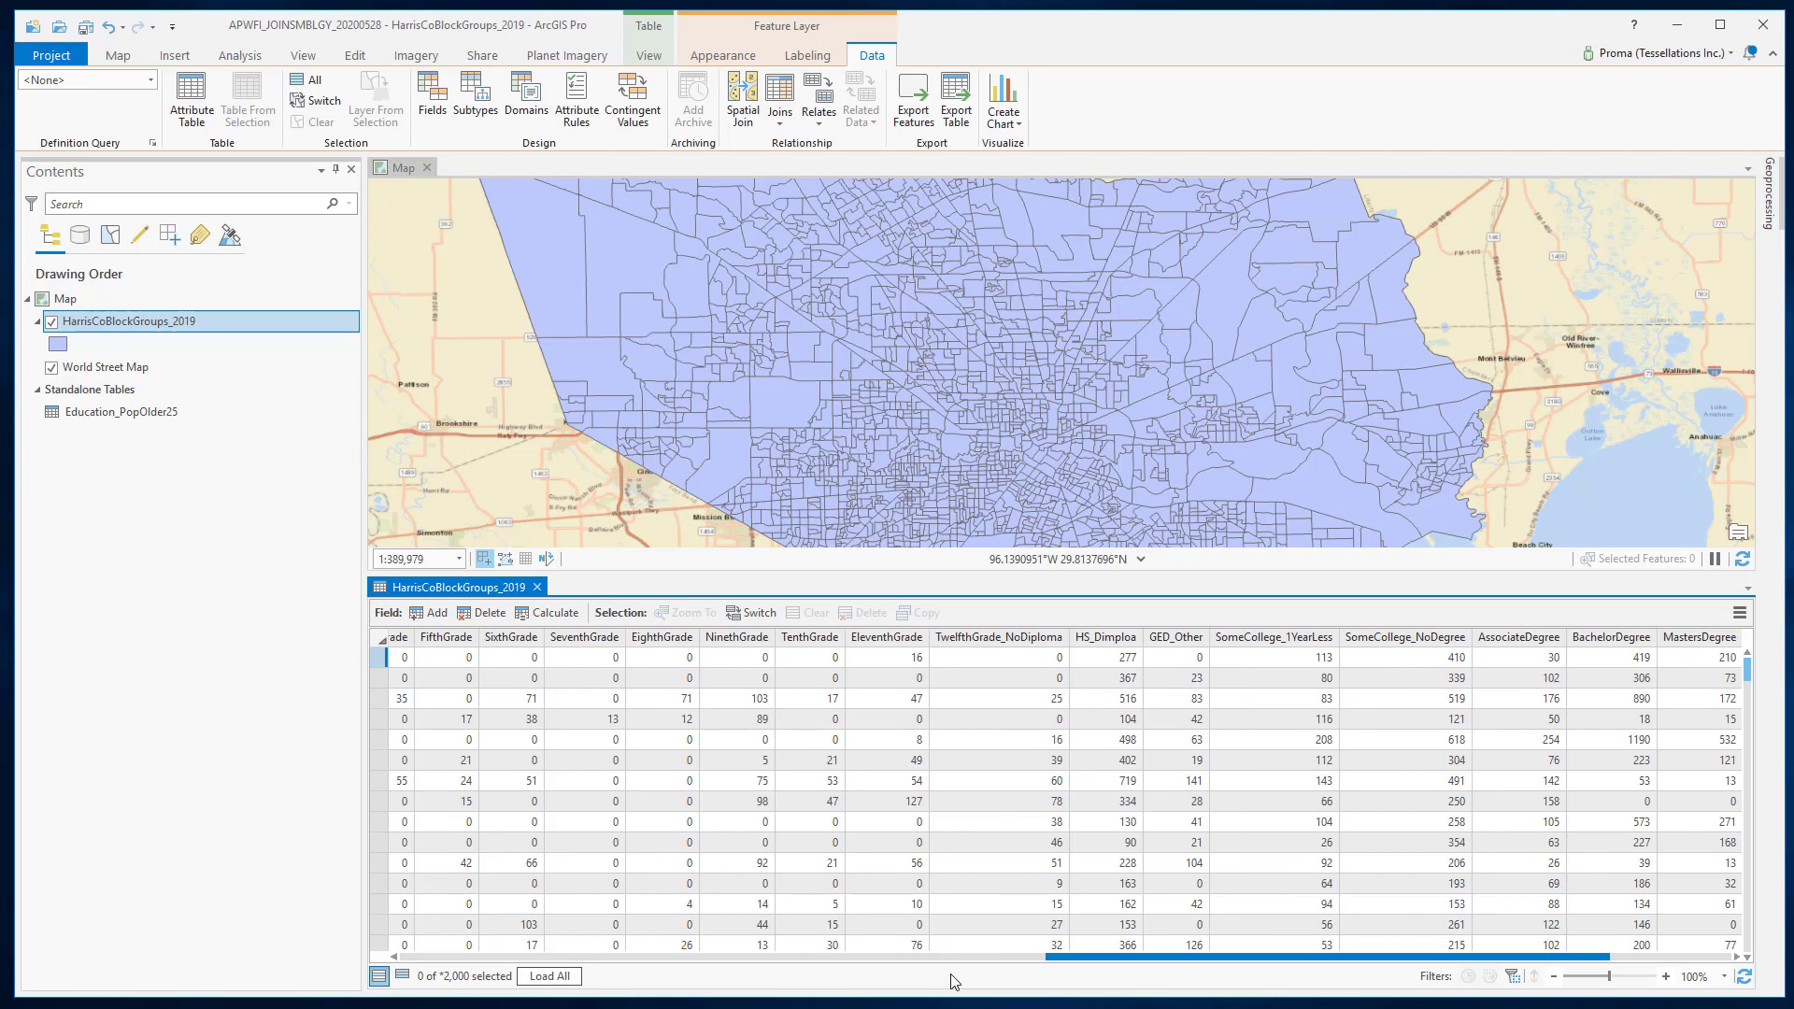
{"action": "left_click", "coordinate": [553, 957]}
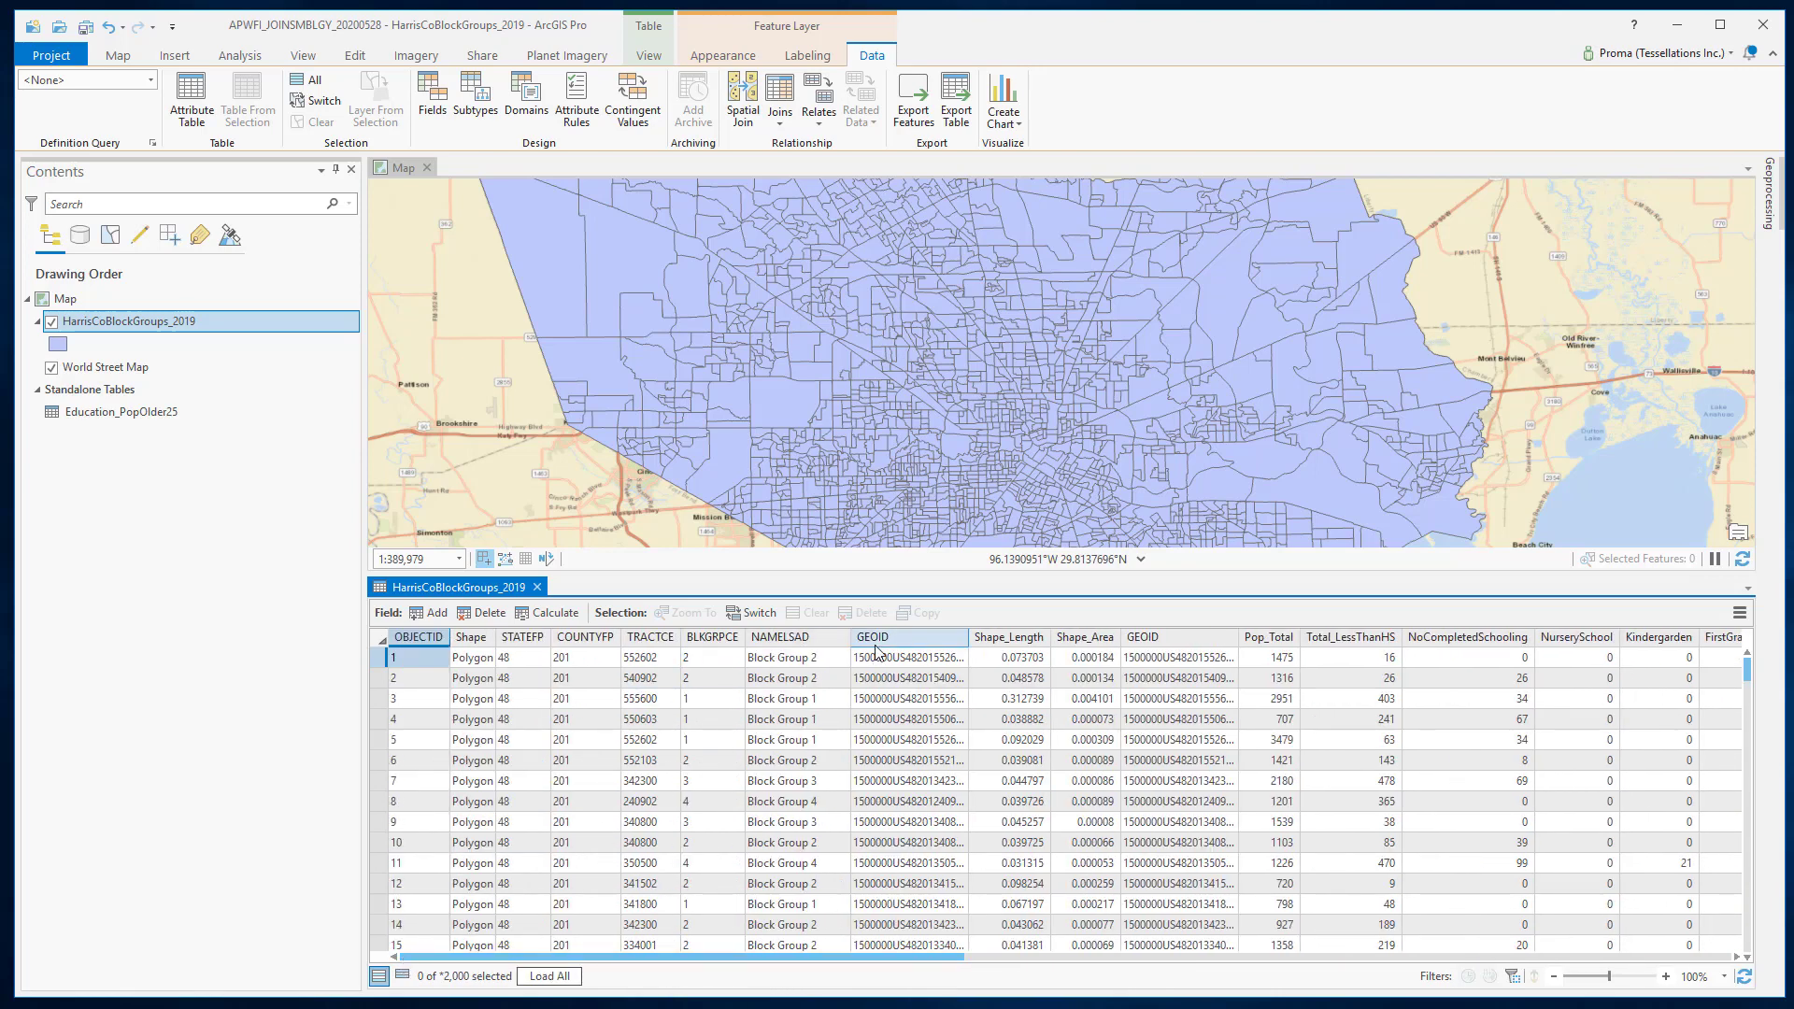
{"action": "left_click", "coordinate": [903, 634]}
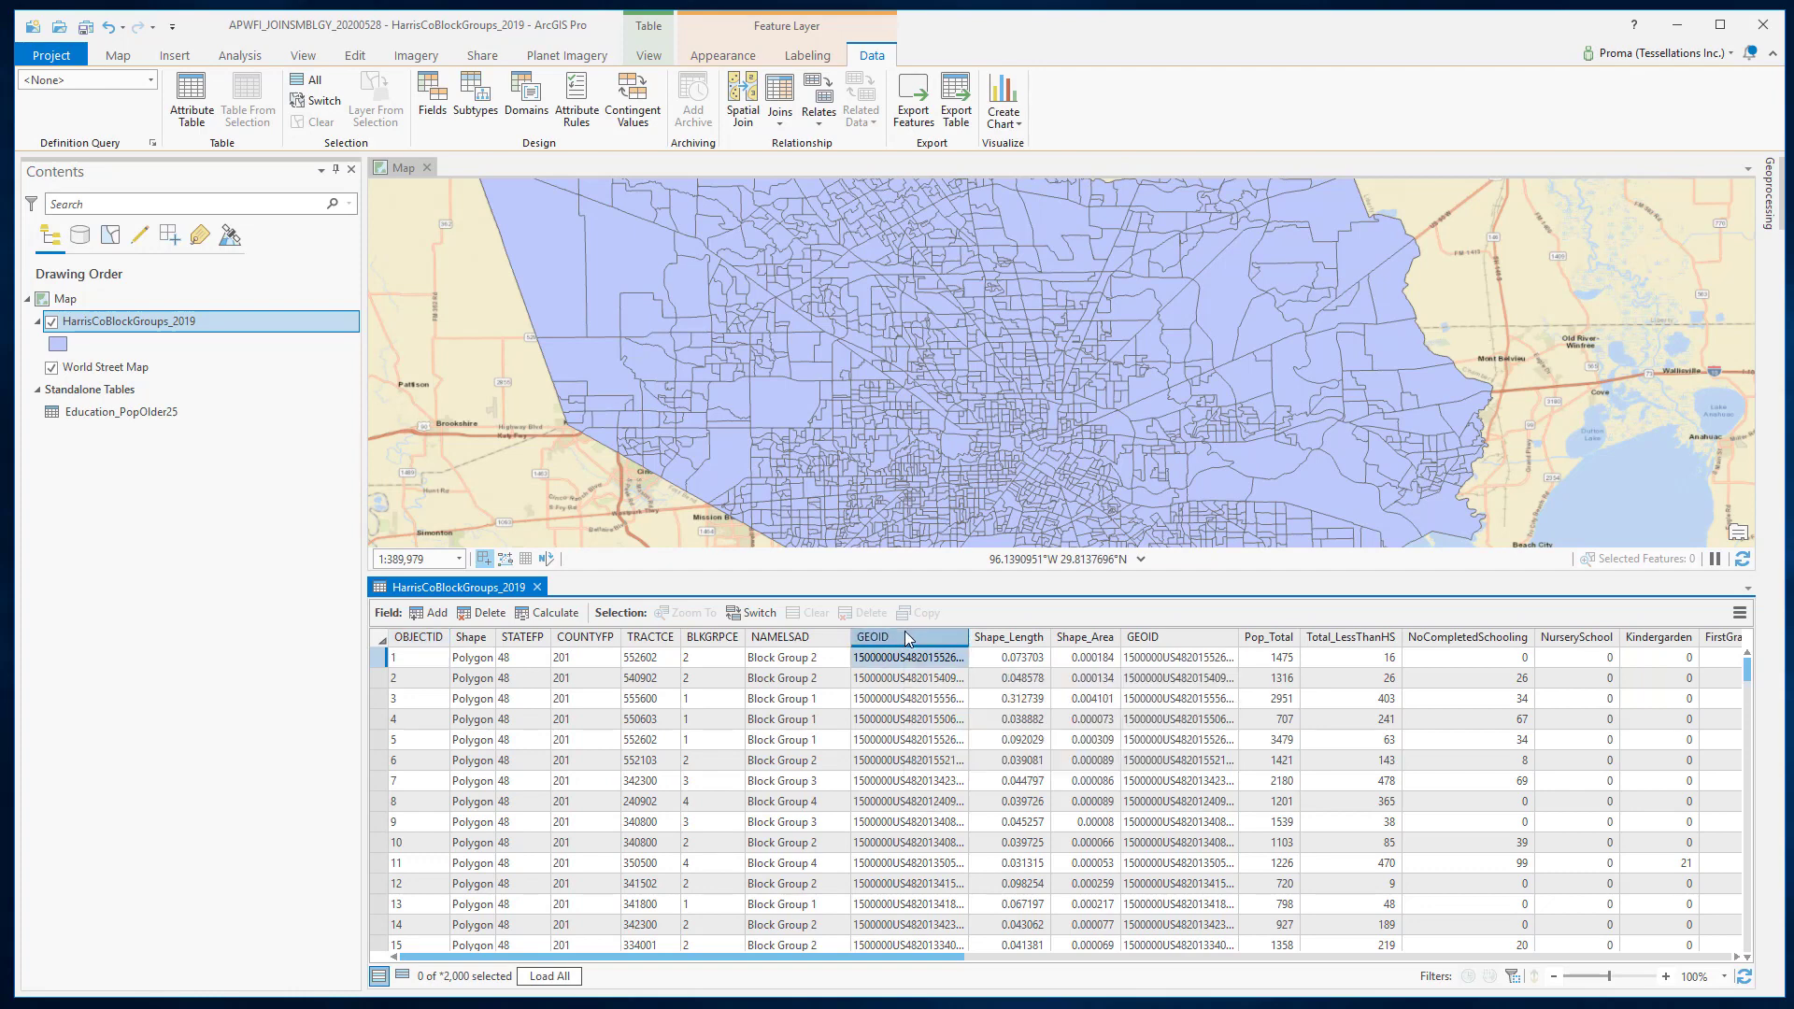
{"action": "left_click", "coordinate": [1174, 637]}
{"action": "key", "text": "ctrl+F4"}
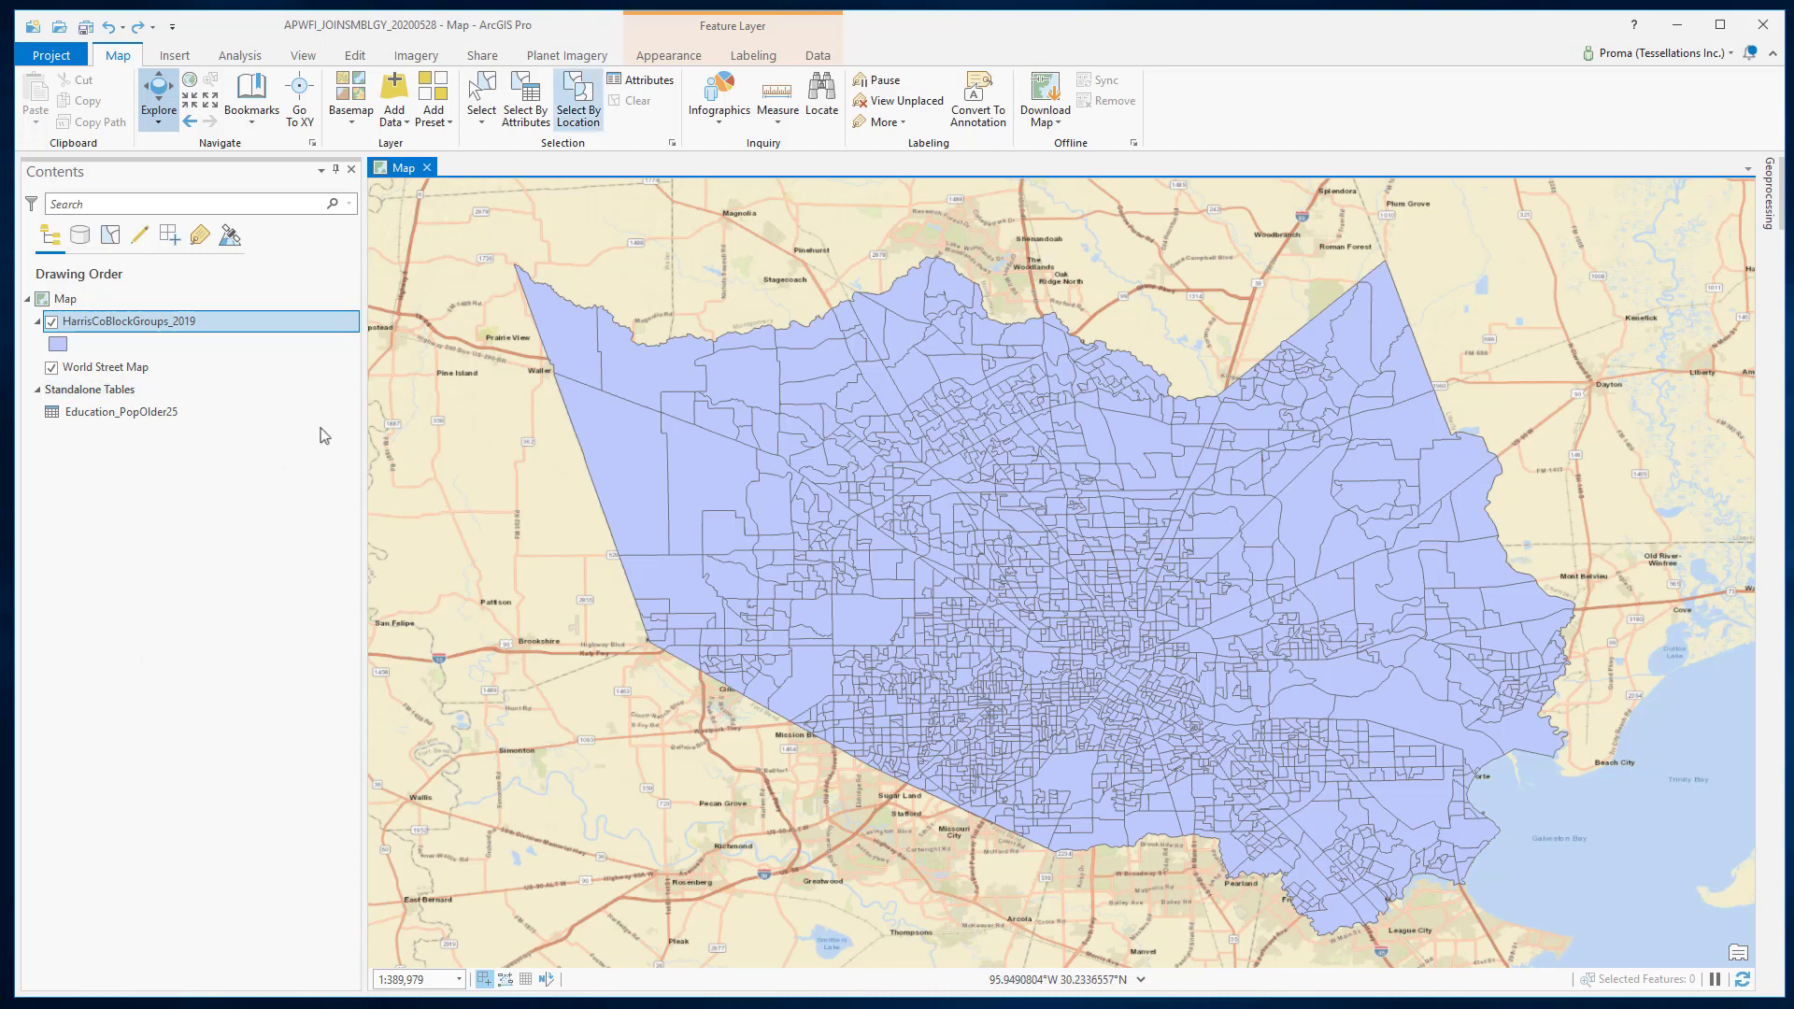
Symbolize the block groups with Graduated Colors on DoctorateDegree, five Natural Breaks classes up to 373.
{"action": "left_click", "coordinate": [677, 56]}
{"action": "left_click", "coordinate": [443, 94]}
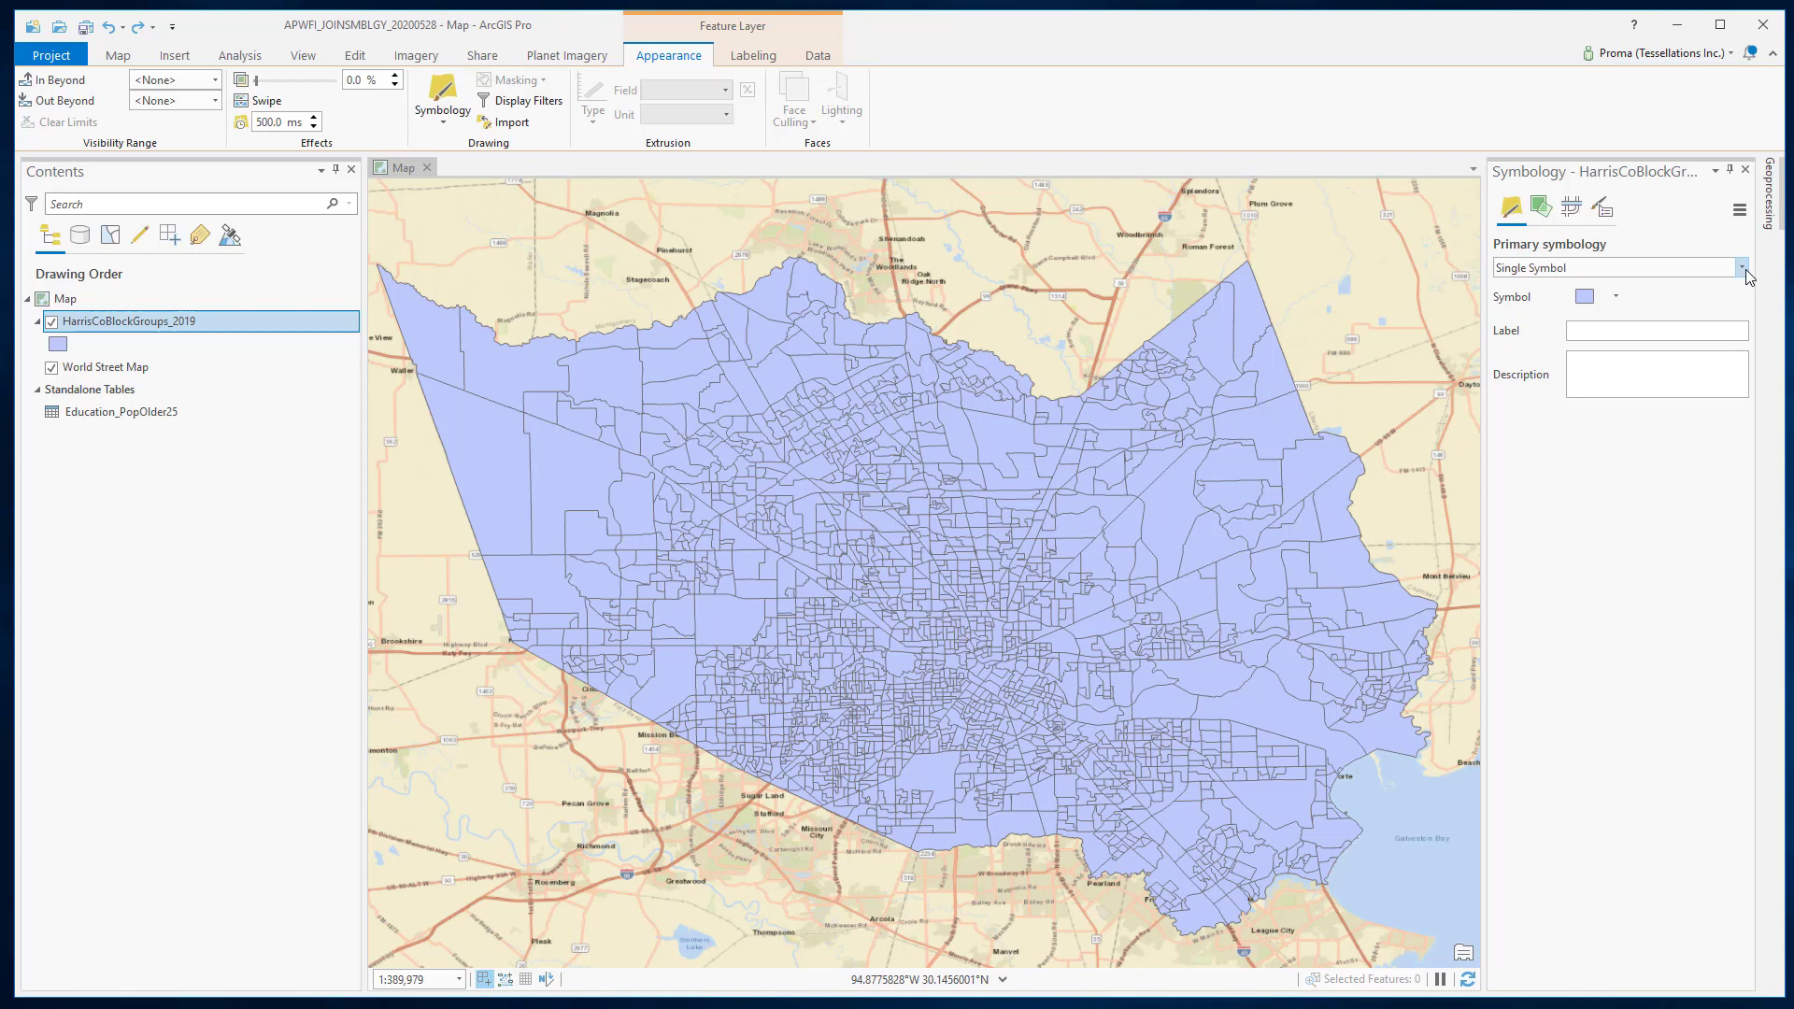
{"action": "left_click", "coordinate": [1744, 269]}
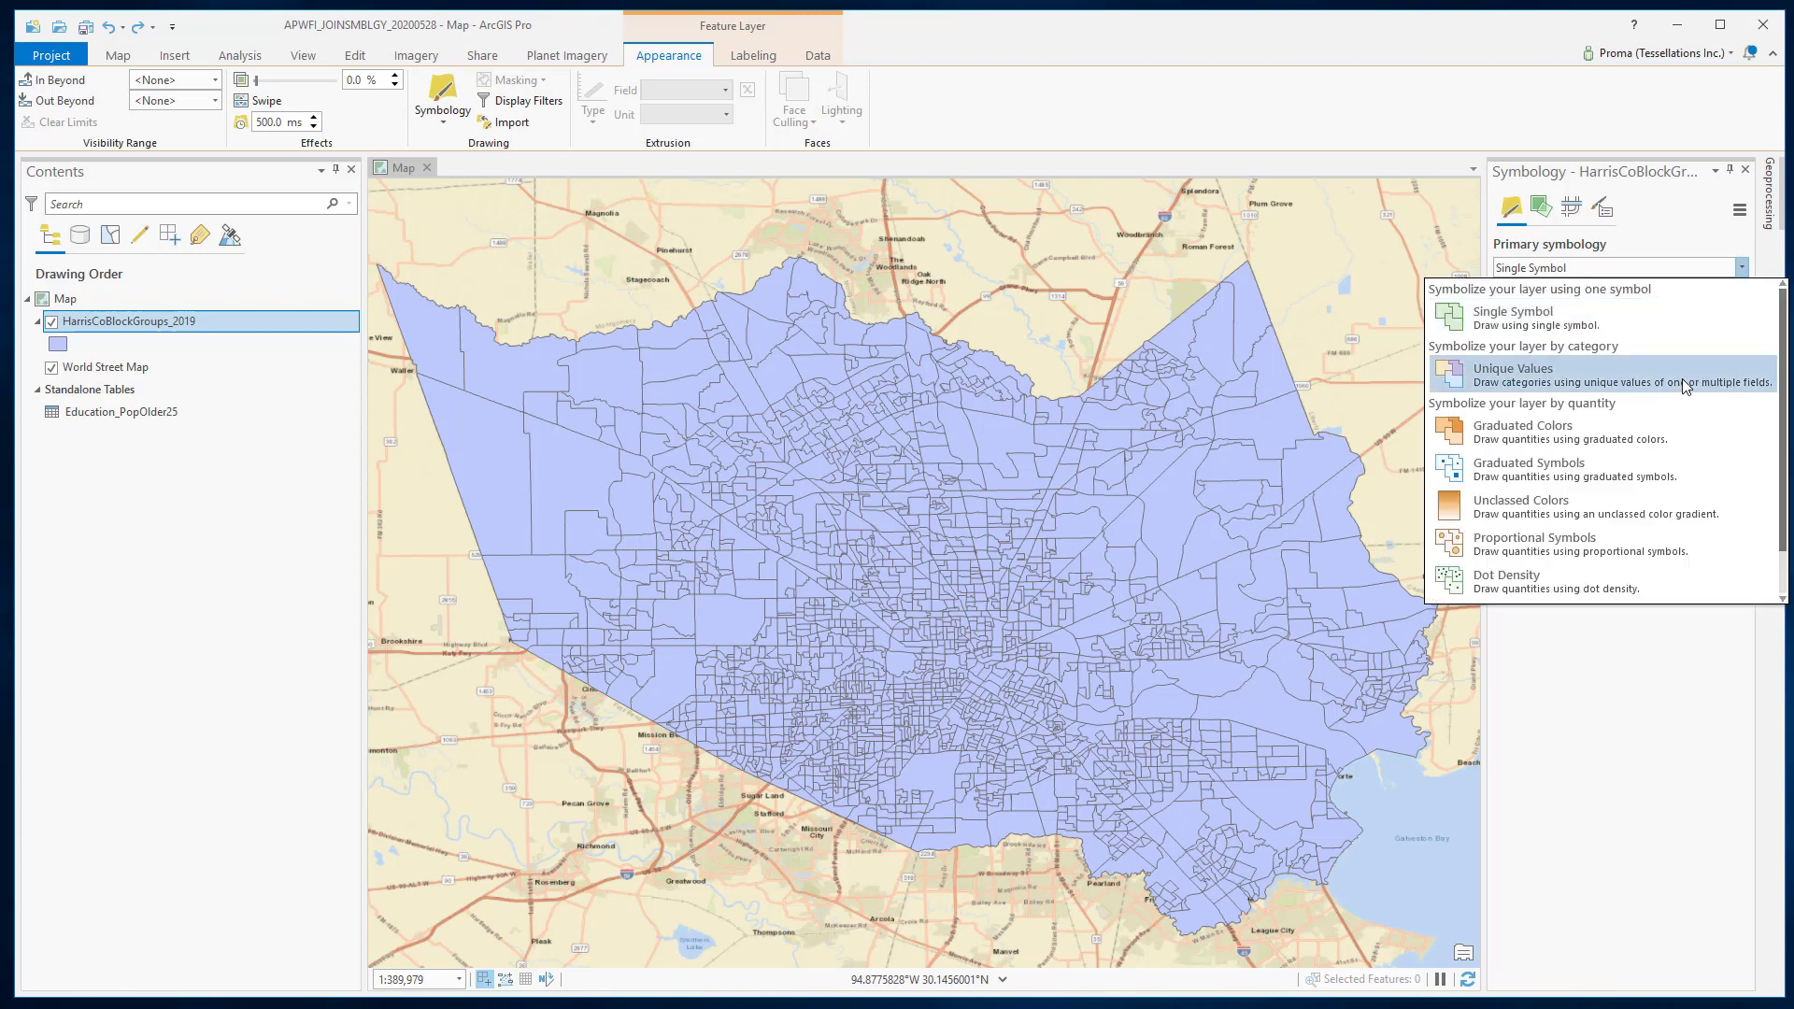
{"action": "left_click", "coordinate": [1684, 430]}
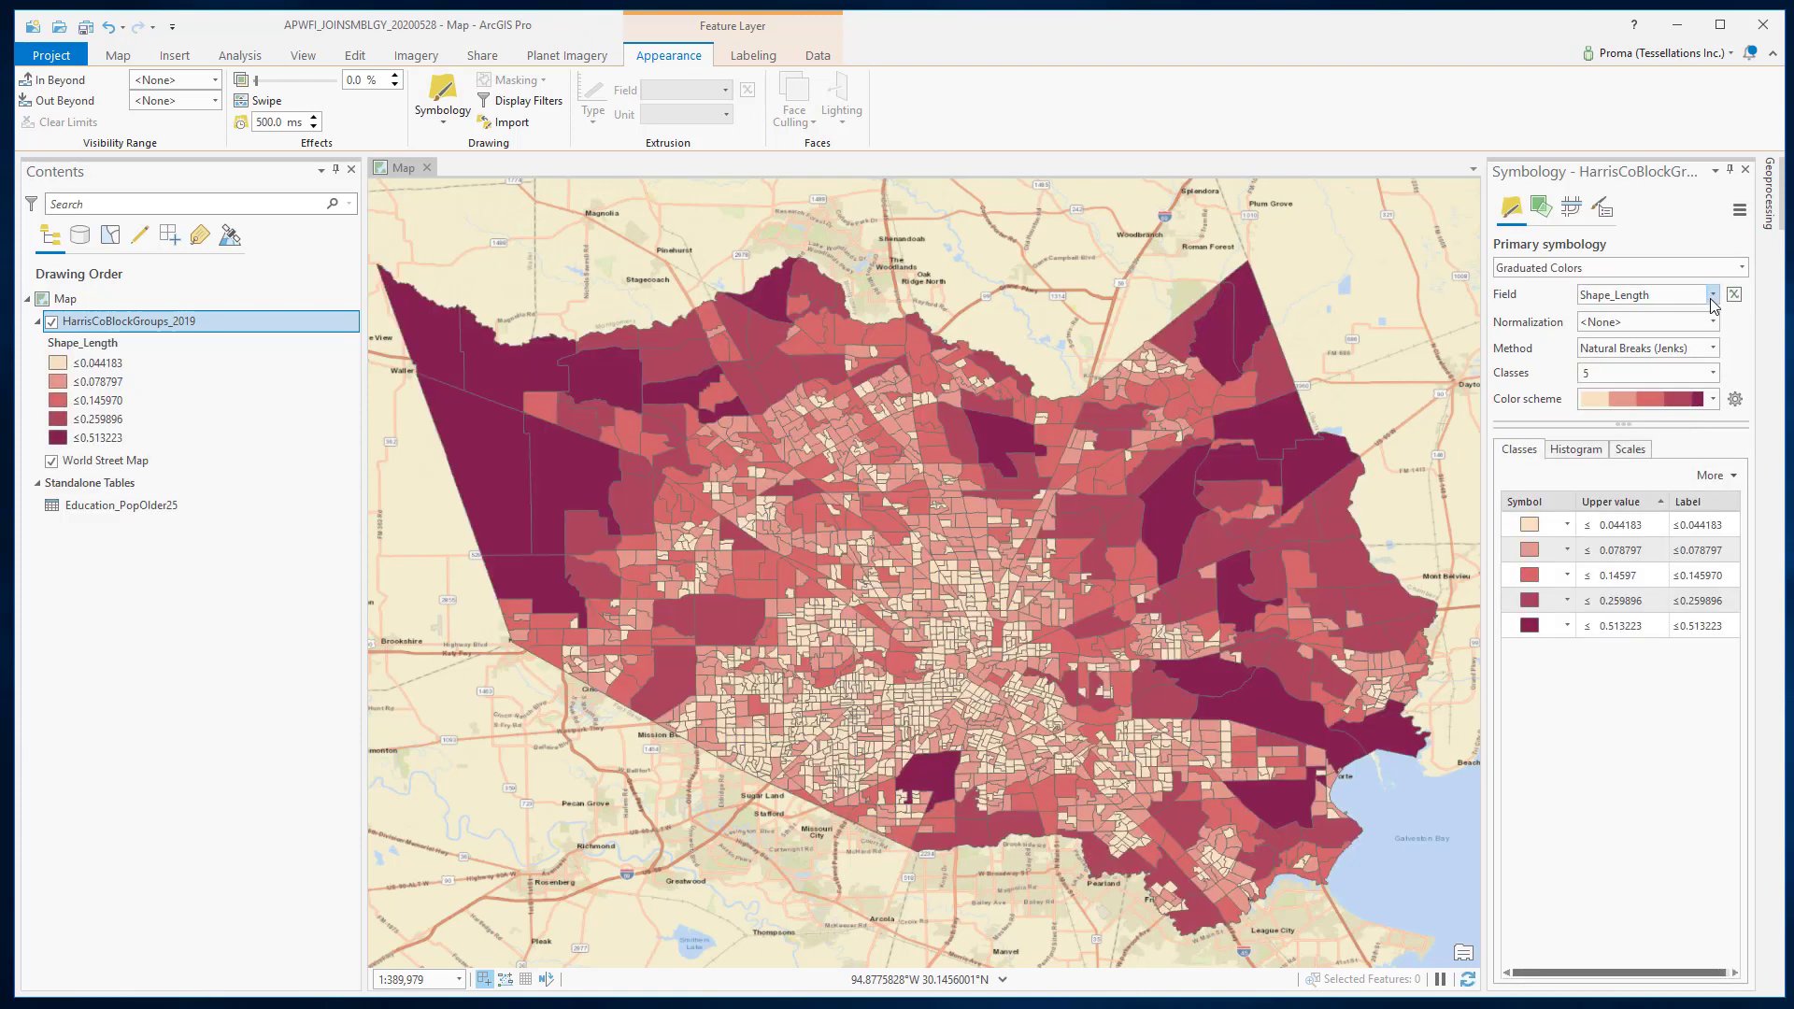
{"action": "left_click", "coordinate": [1714, 297]}
{"action": "scroll", "coordinate": [1656, 561], "scroll_direction": "down", "scroll_amount": 3}
{"action": "left_click", "coordinate": [1649, 599]}
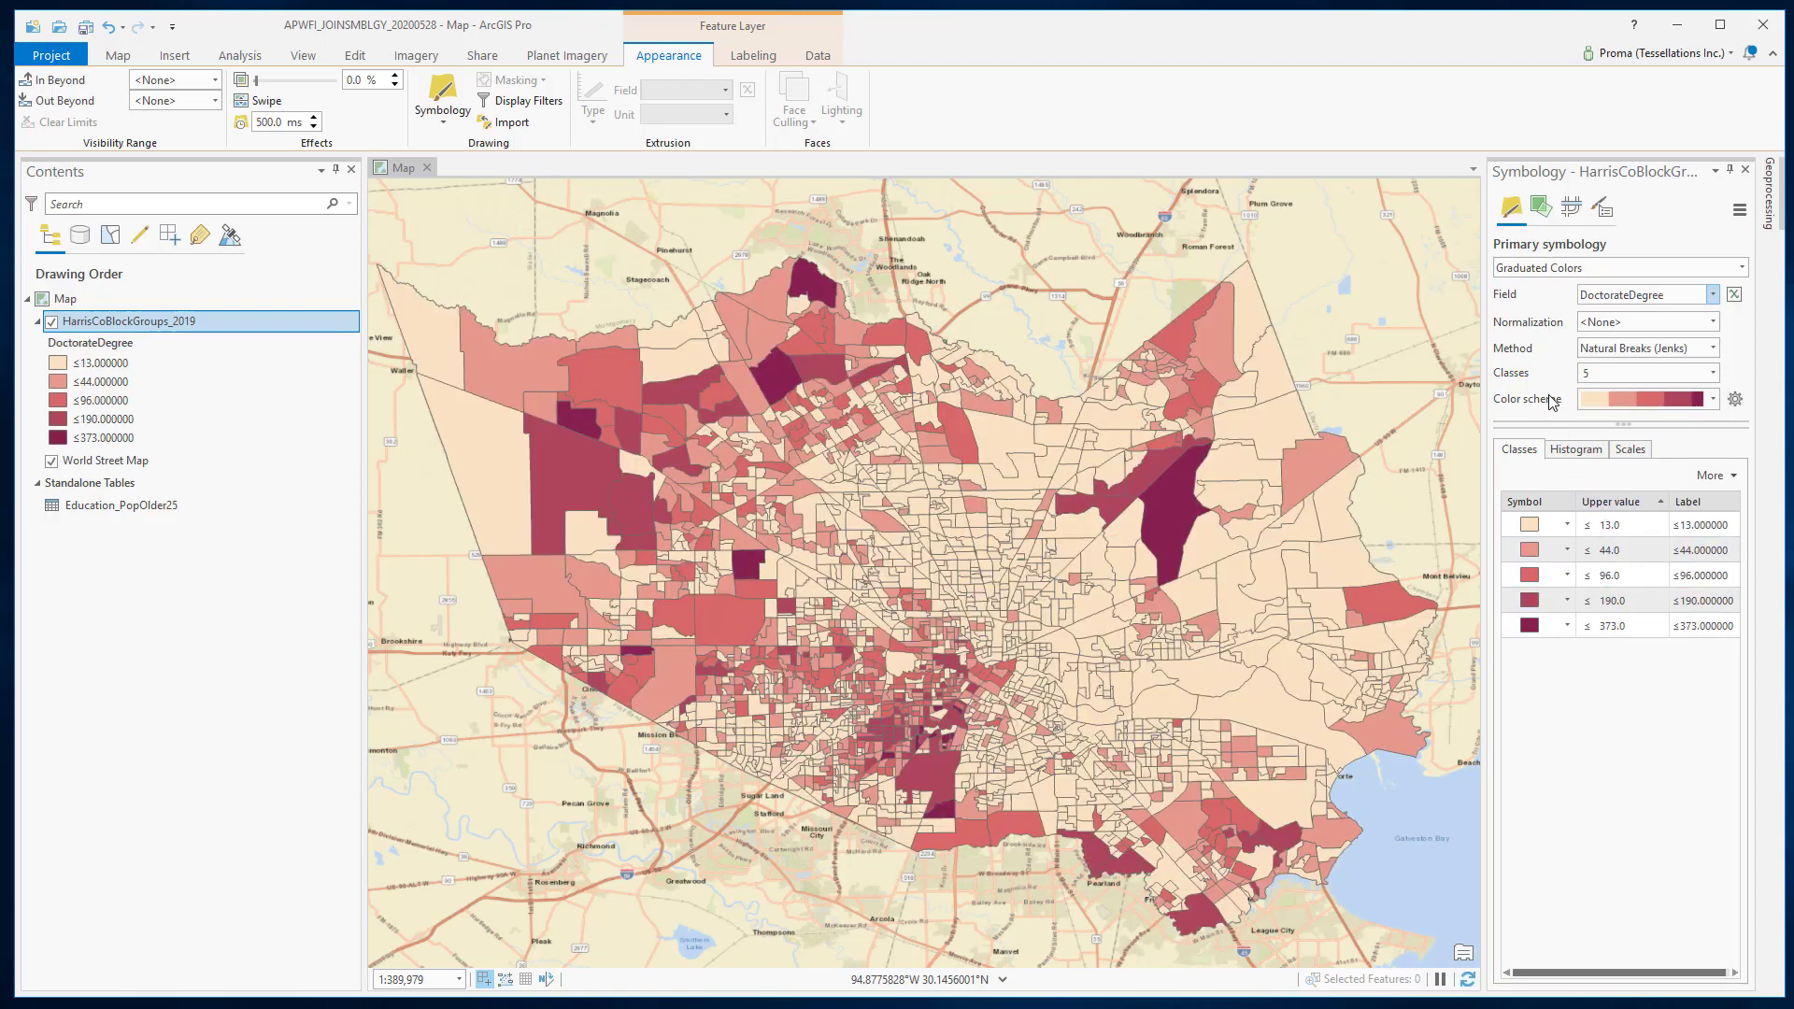
{"action": "left_click", "coordinate": [1715, 348]}
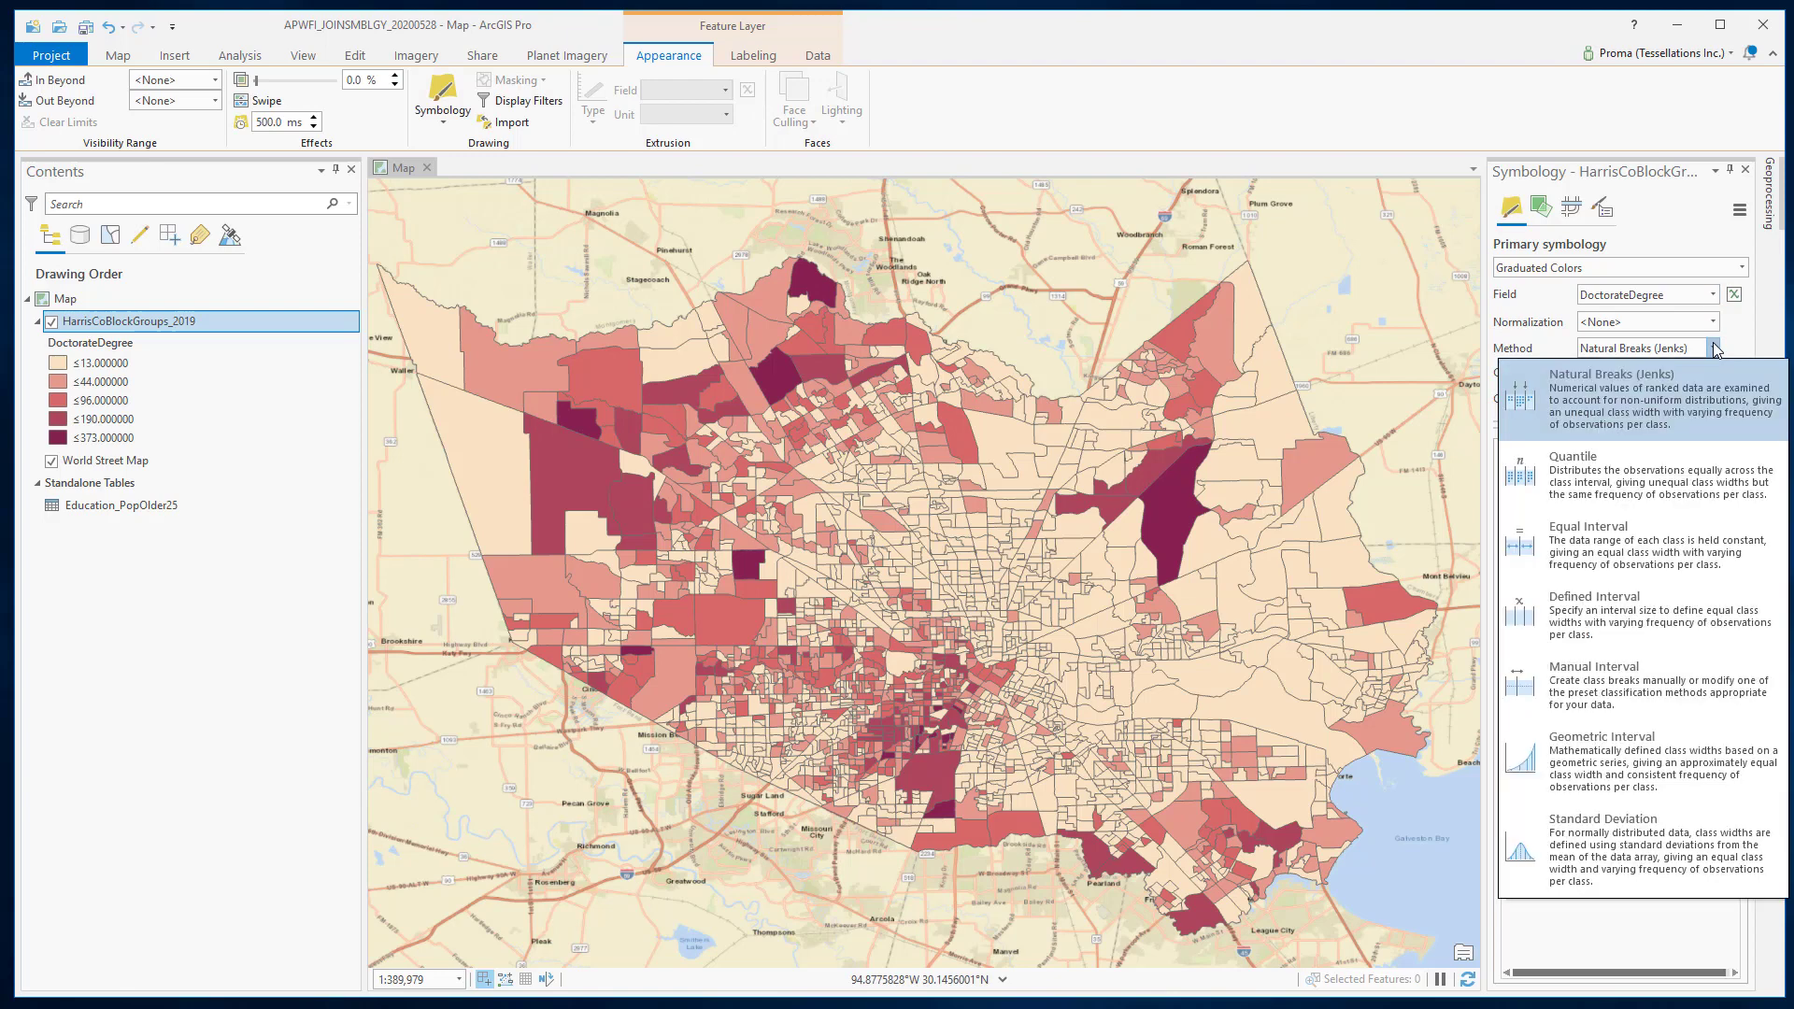
Reclassify DoctorateDegree to Equal Interval (74.6 to 373) and inspect the darkest block group's attributes.
{"action": "left_click", "coordinate": [1623, 553]}
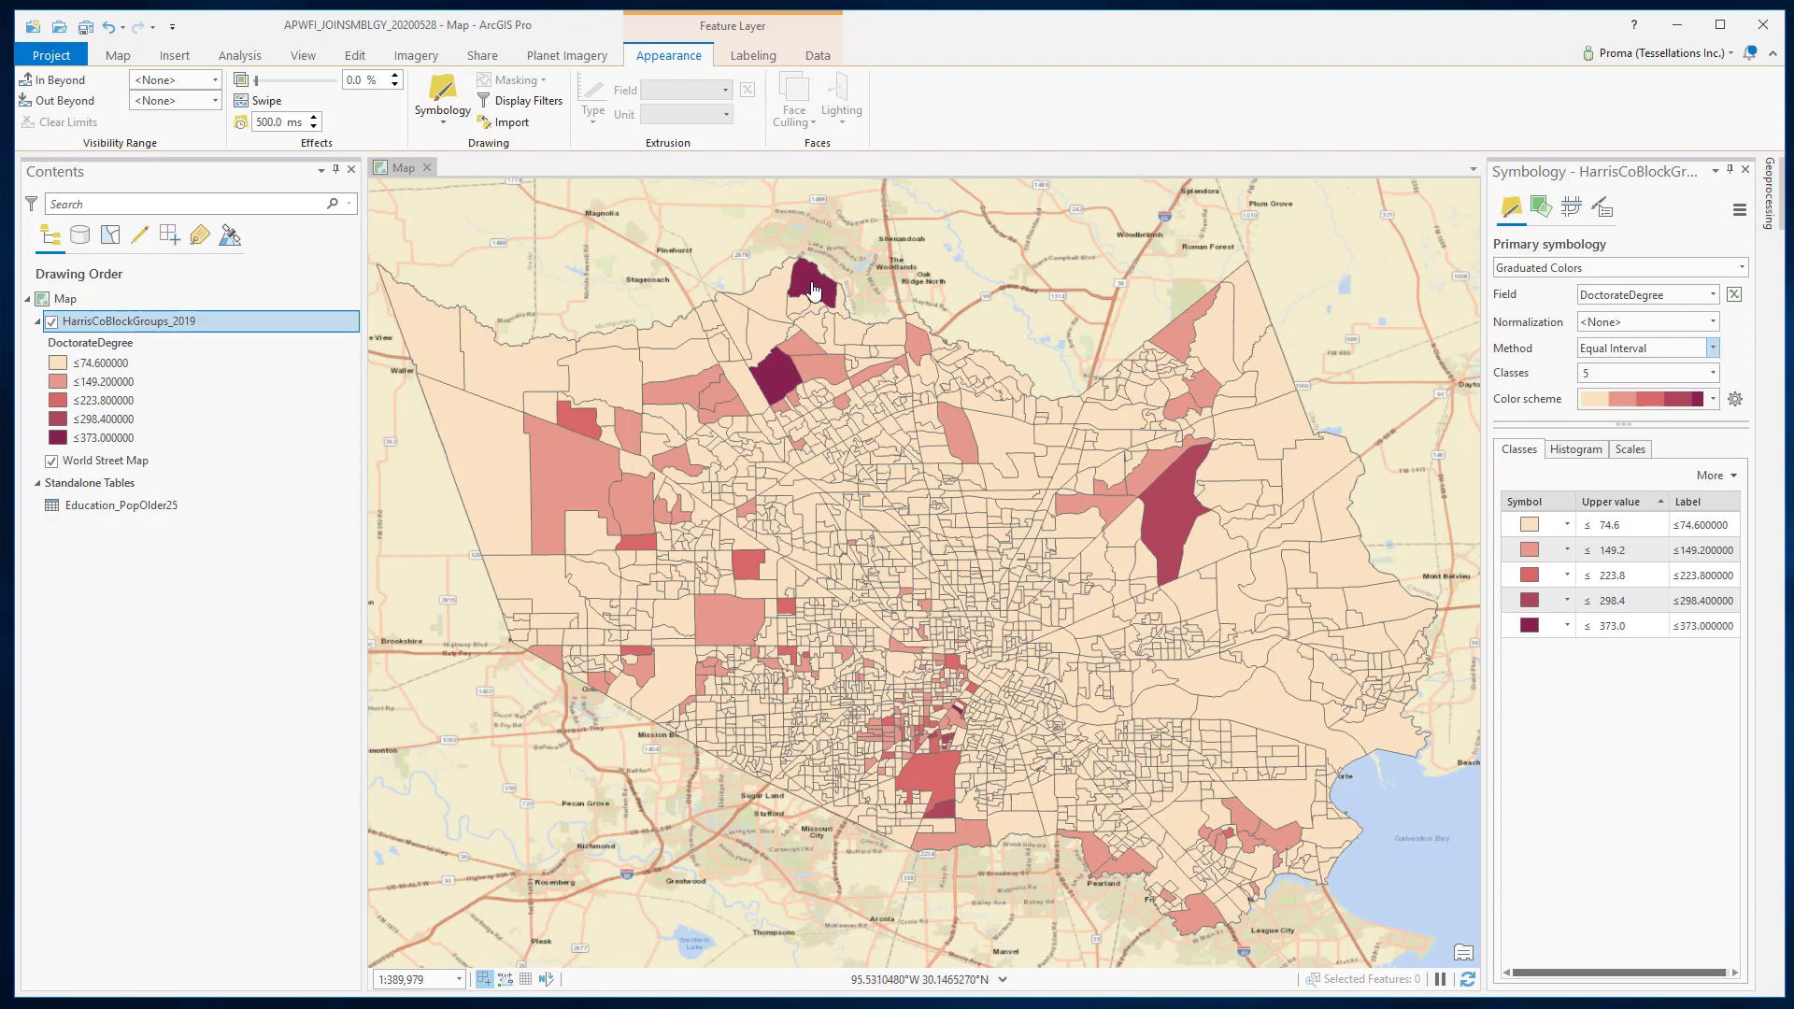
{"action": "left_click", "coordinate": [813, 292]}
{"action": "scroll", "coordinate": [1537, 647], "scroll_direction": "down", "scroll_amount": 6}
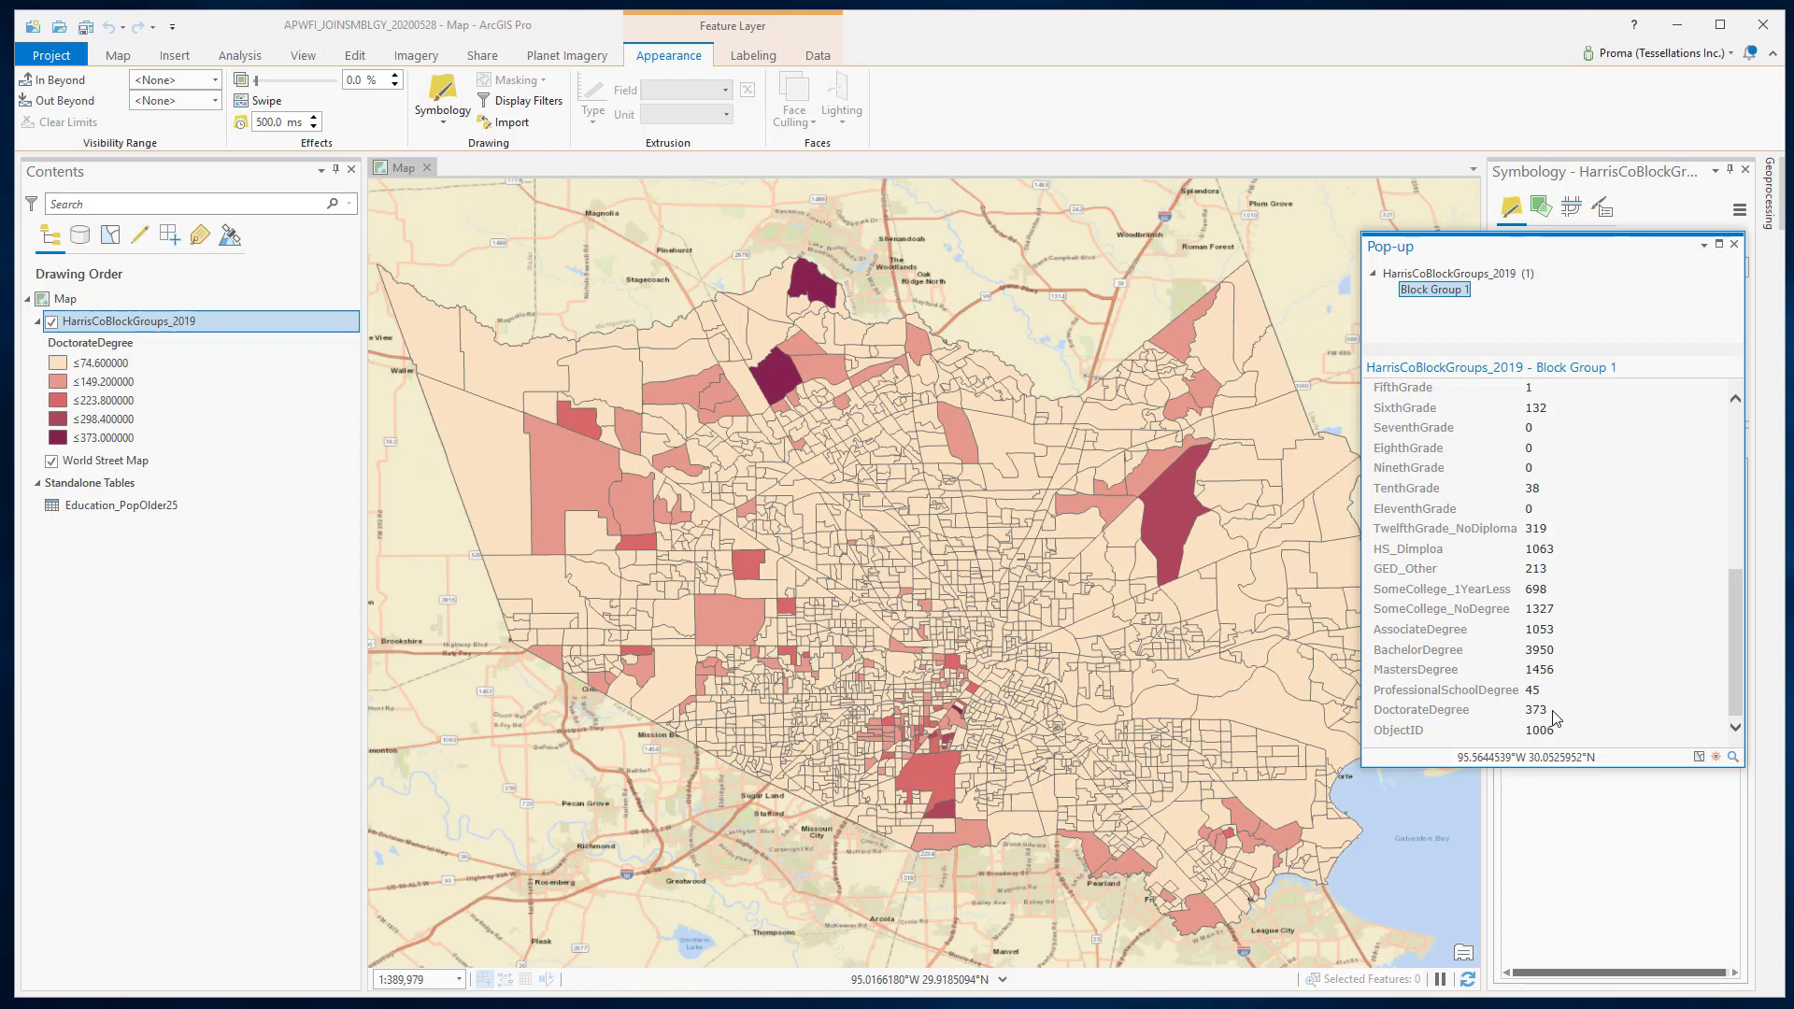
{"action": "scroll", "coordinate": [1590, 514], "scroll_direction": "up", "scroll_amount": 6}
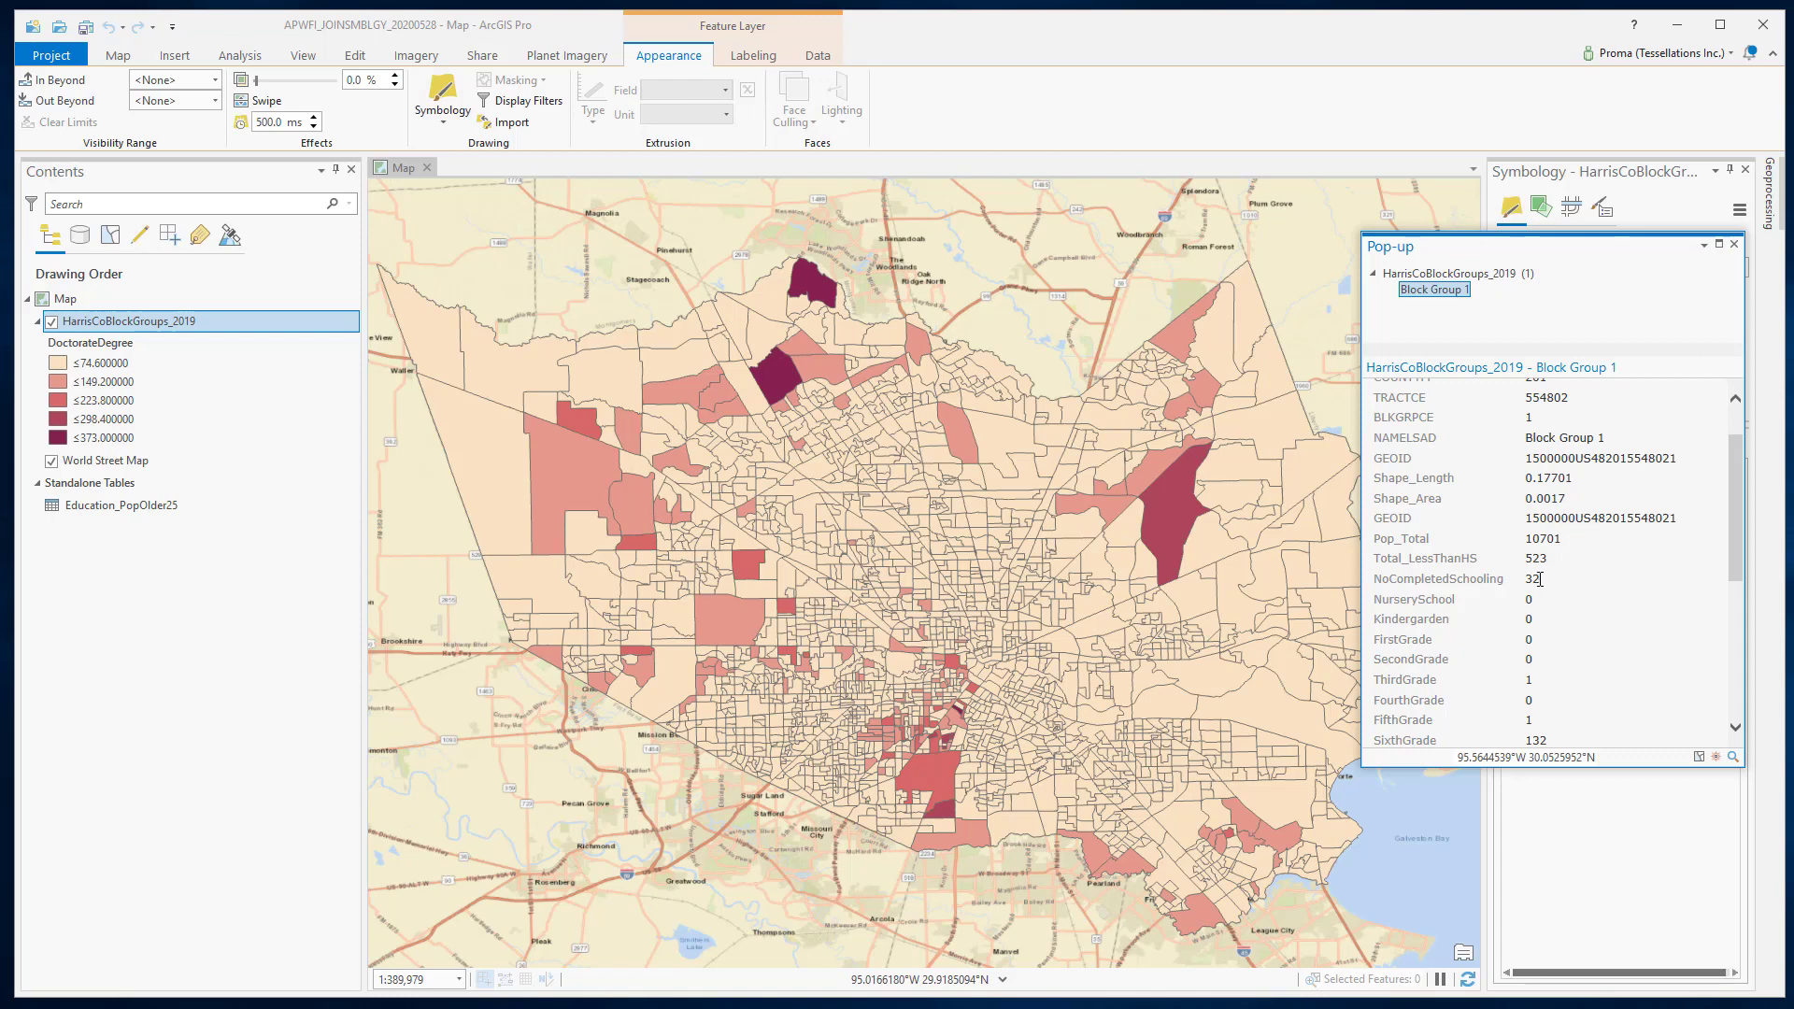
{"action": "double_click", "coordinate": [1533, 580]}
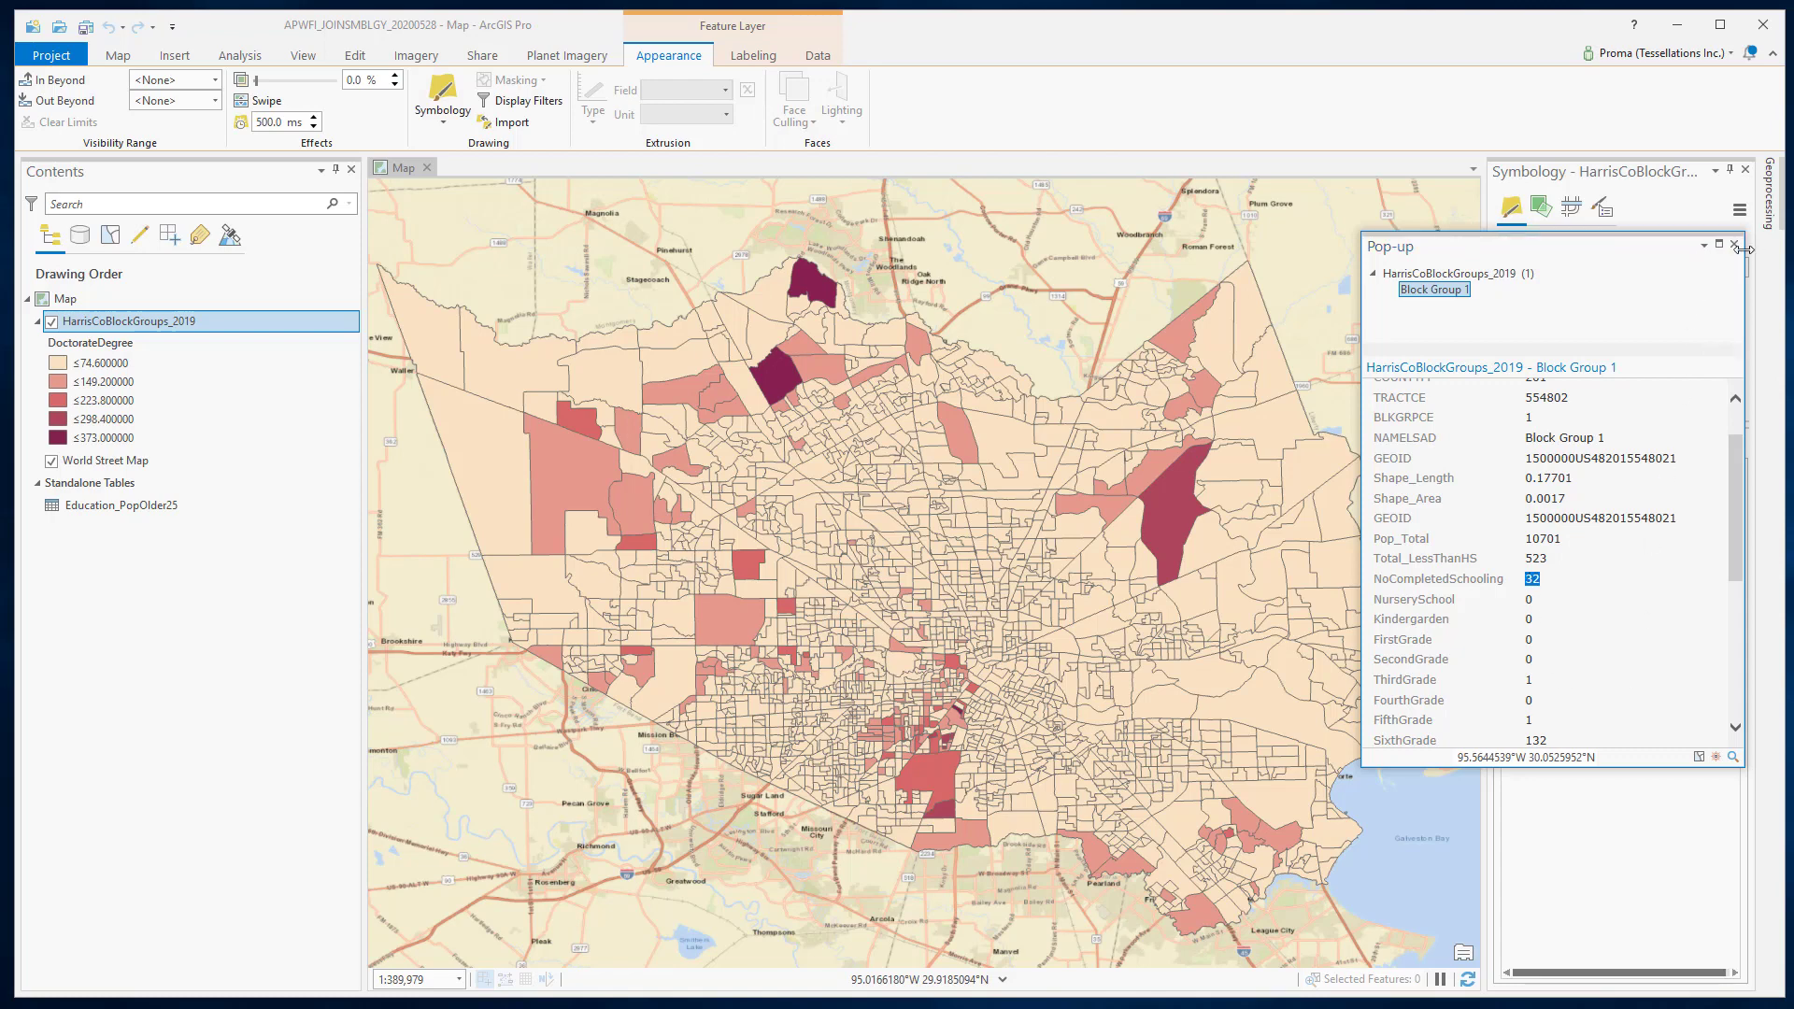
{"action": "left_click", "coordinate": [1734, 244]}
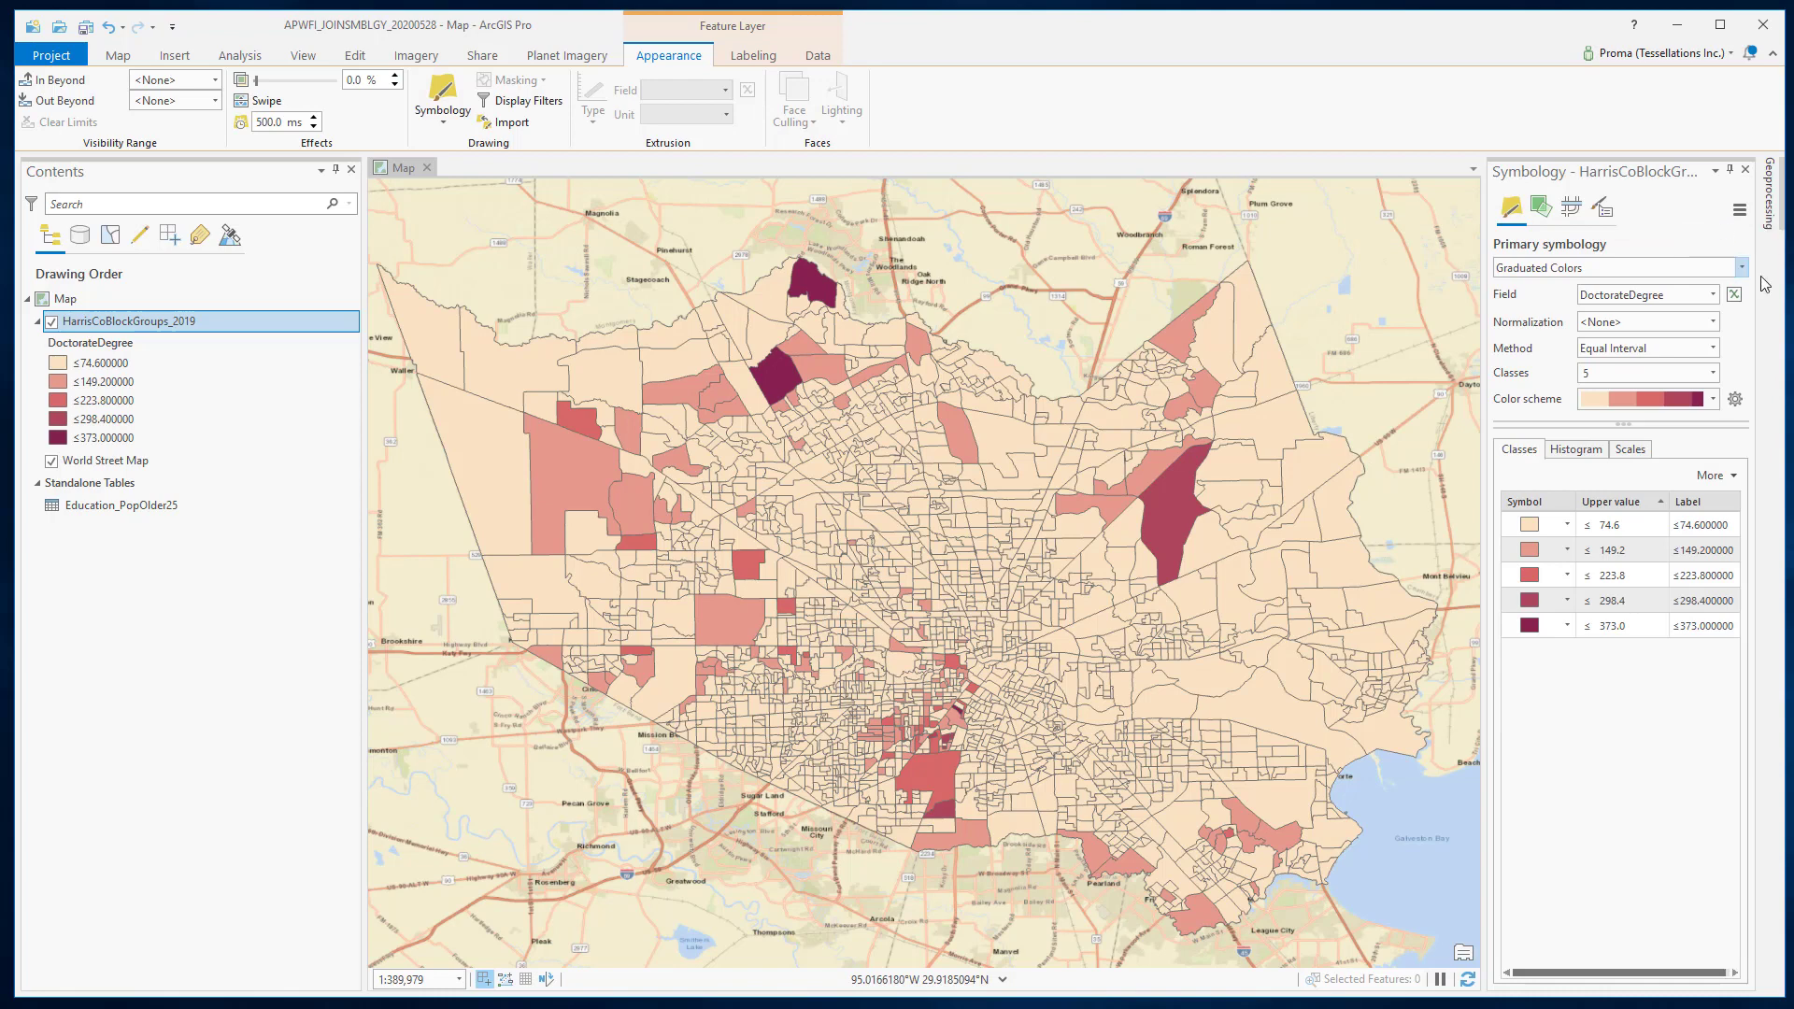
Shade the block groups by NoCompletedSchooling instead, in equal-interval classes up to 471.
{"action": "left_click", "coordinate": [1713, 295]}
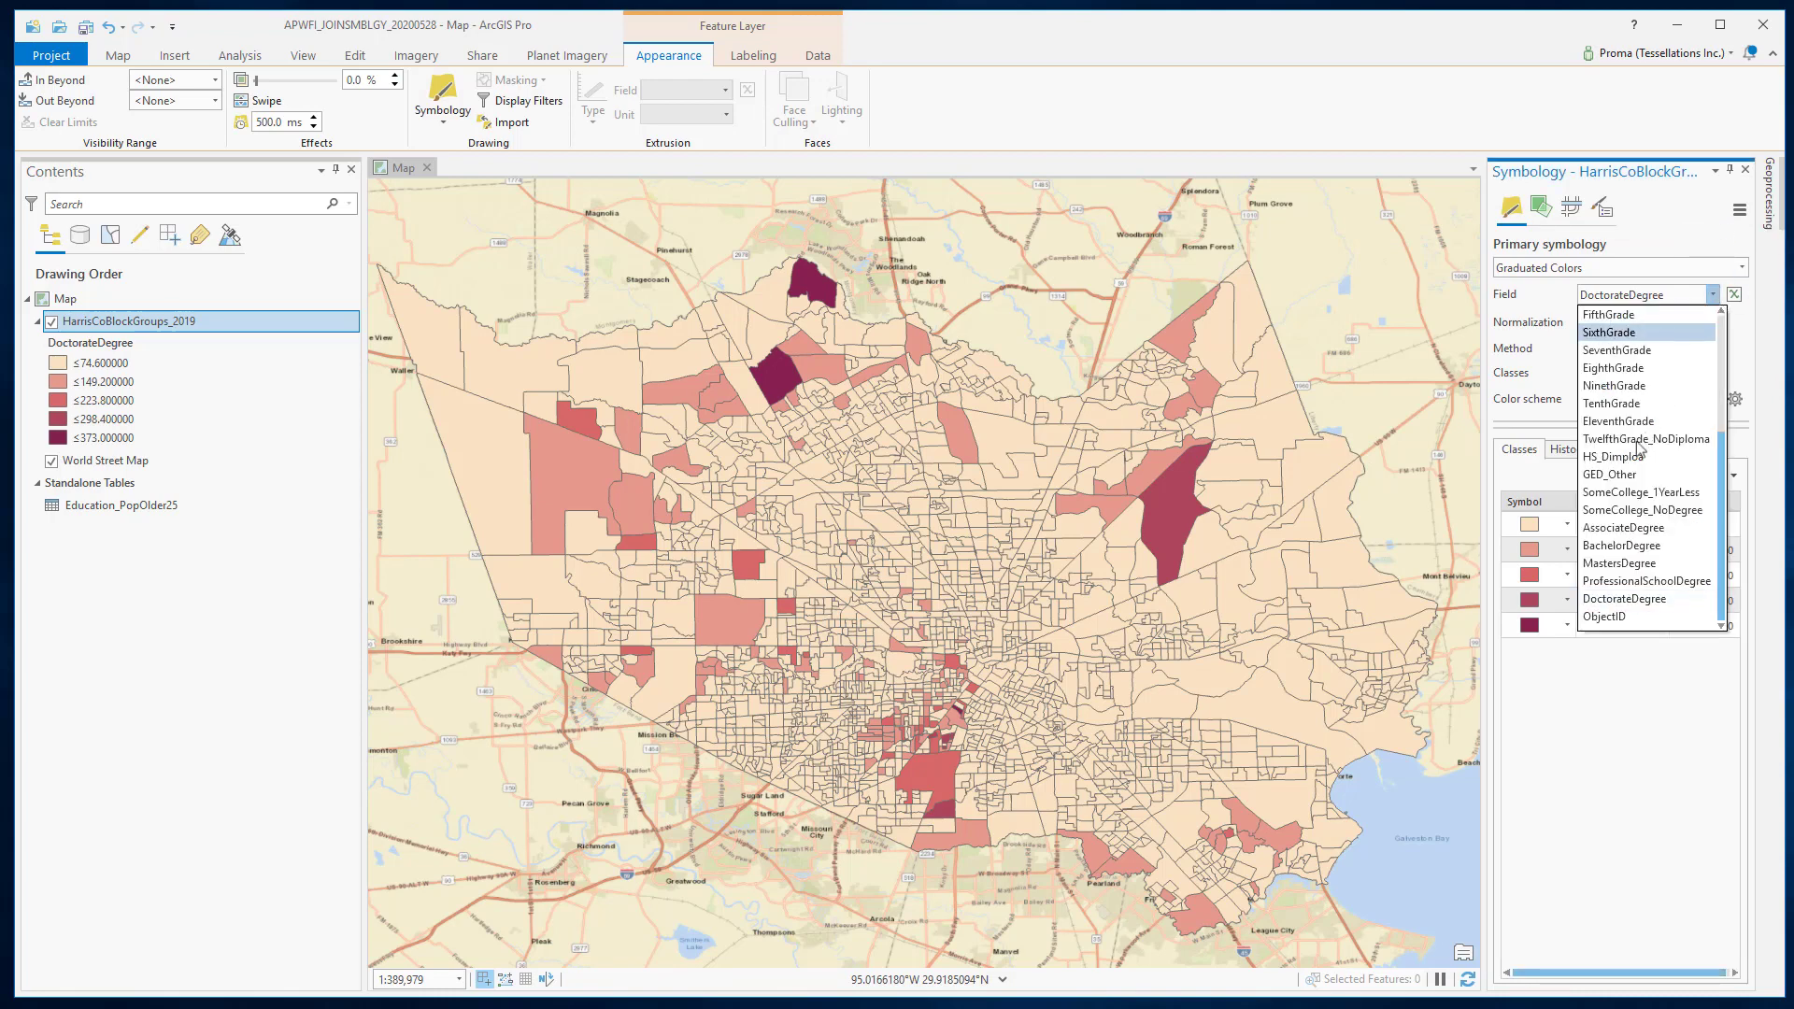
{"action": "scroll", "coordinate": [1638, 450], "scroll_direction": "up", "scroll_amount": 3}
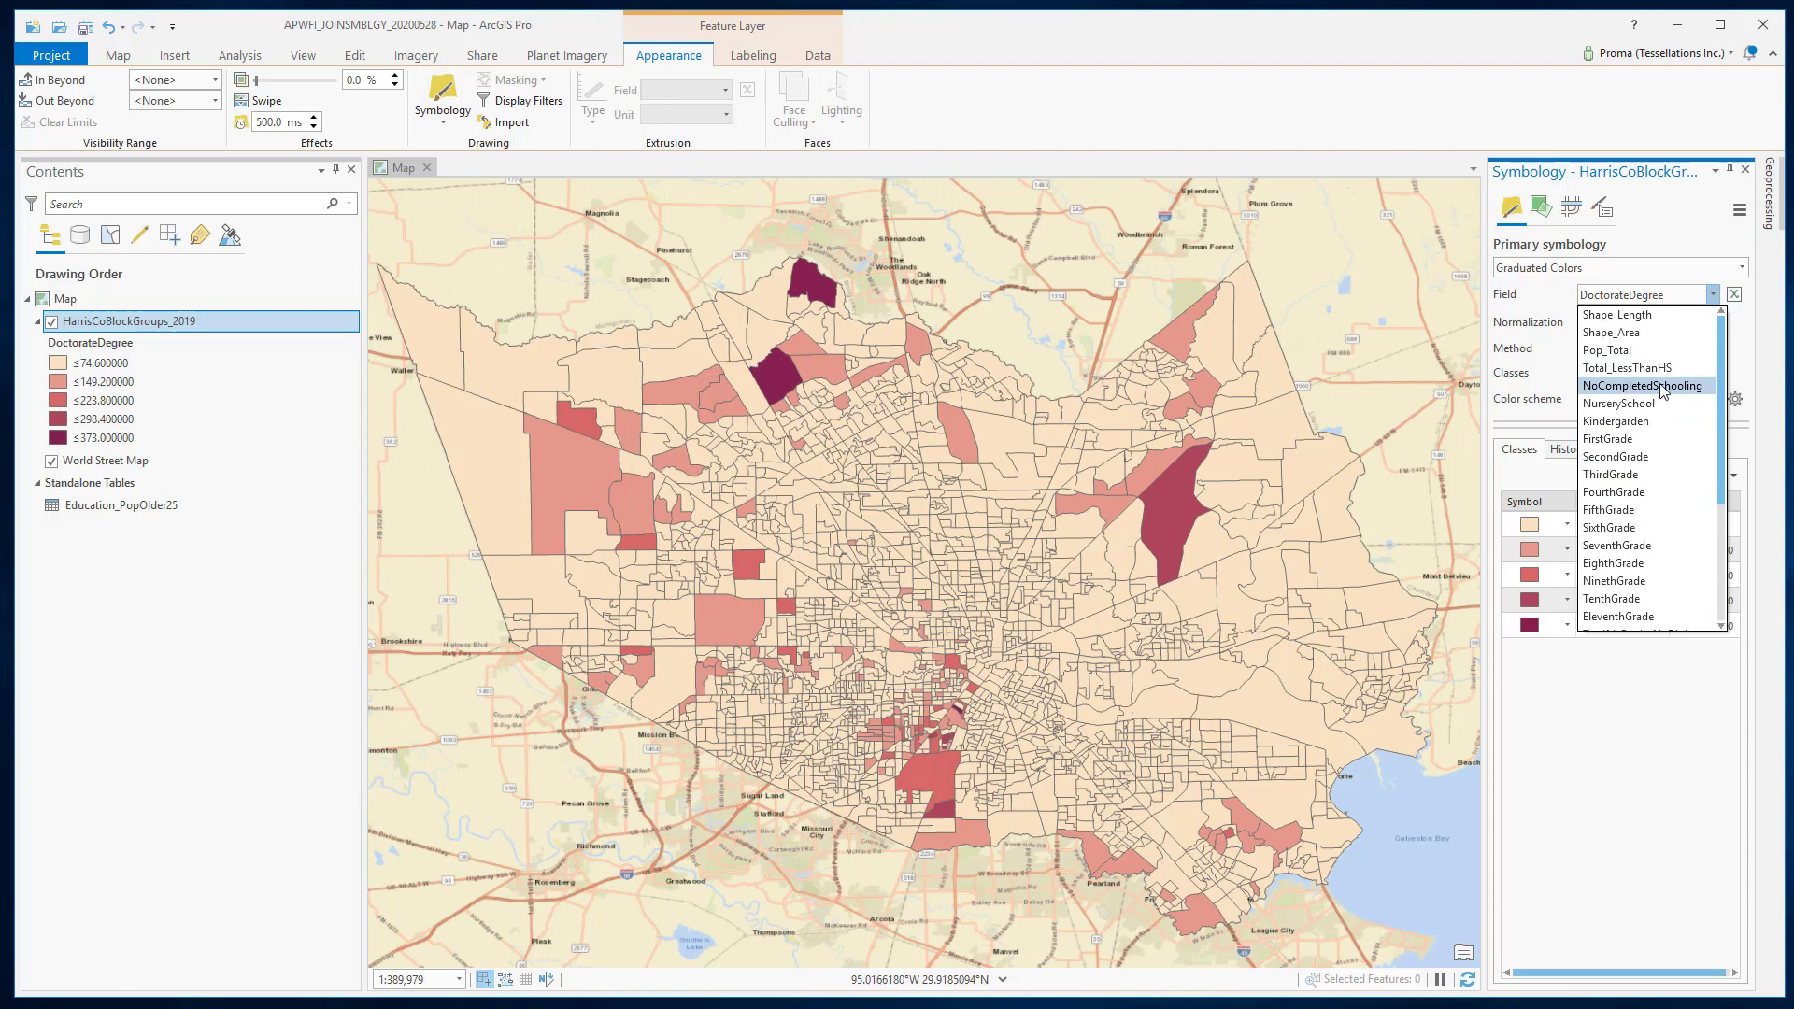
{"action": "left_click", "coordinate": [1660, 386]}
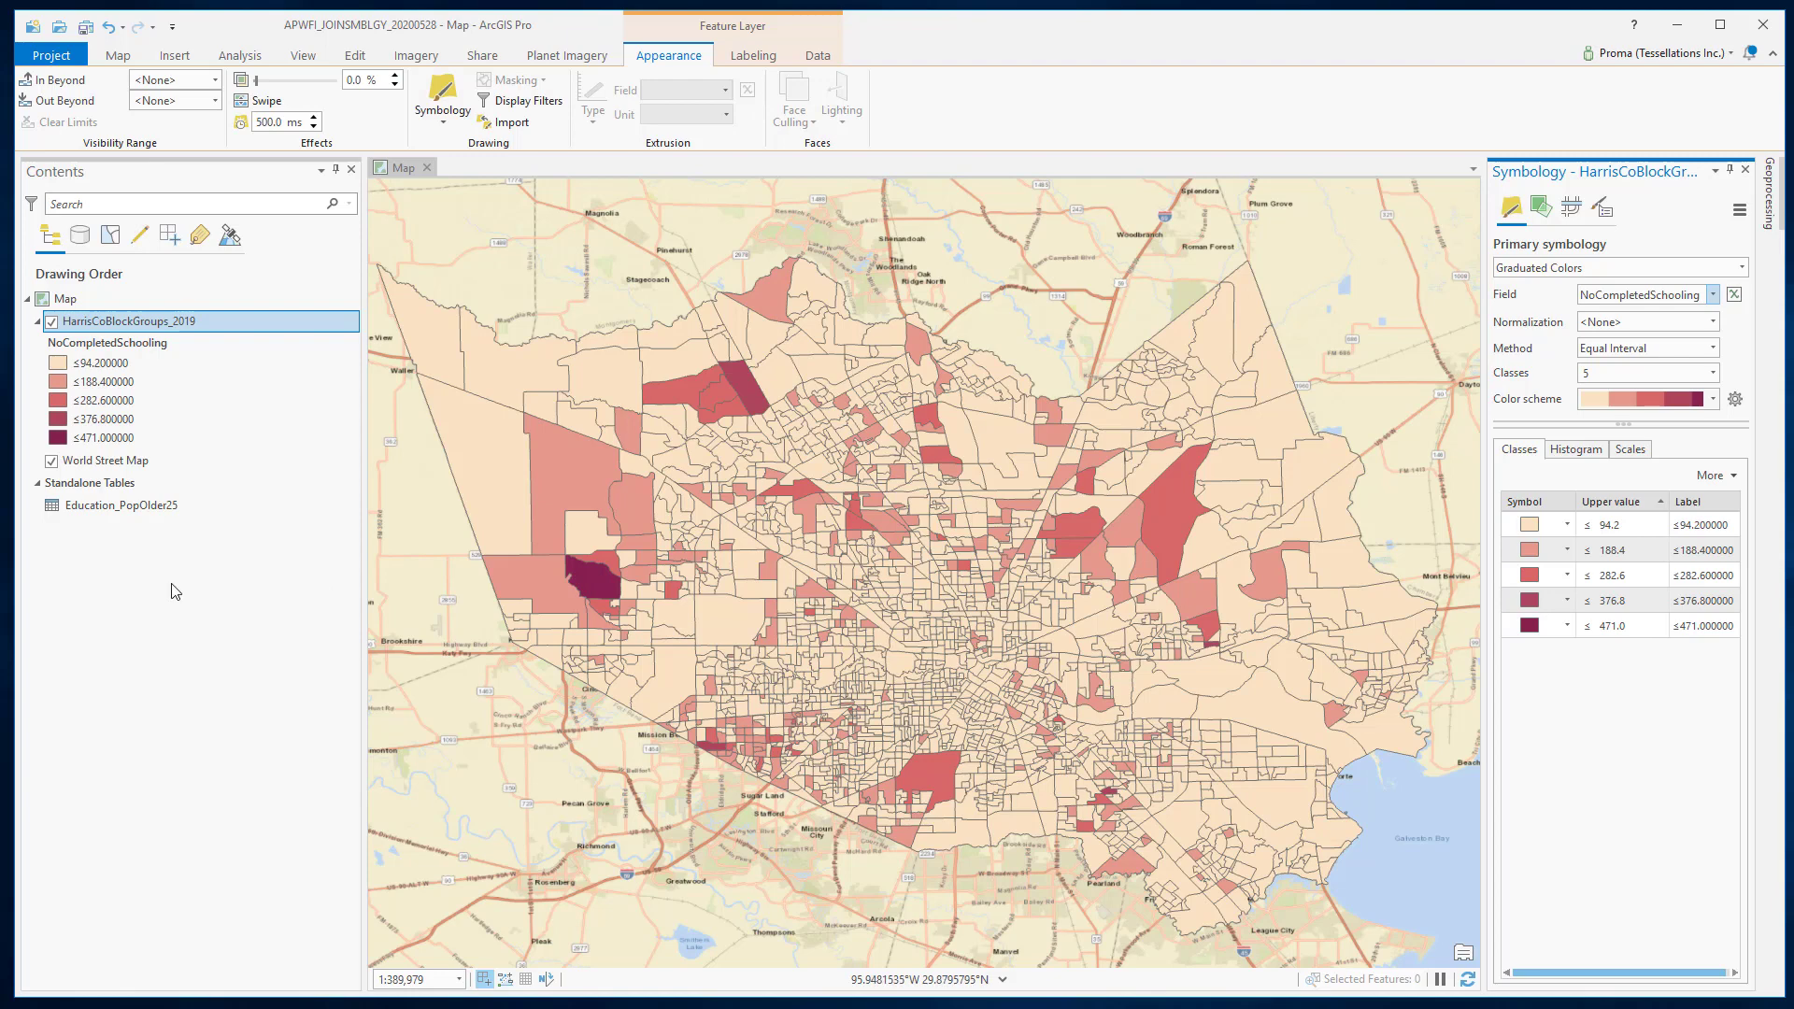
Duplicate the HarrisCoBlockGroups_2019 layer by copying it and pasting it into the map.
{"action": "right_click", "coordinate": [171, 322]}
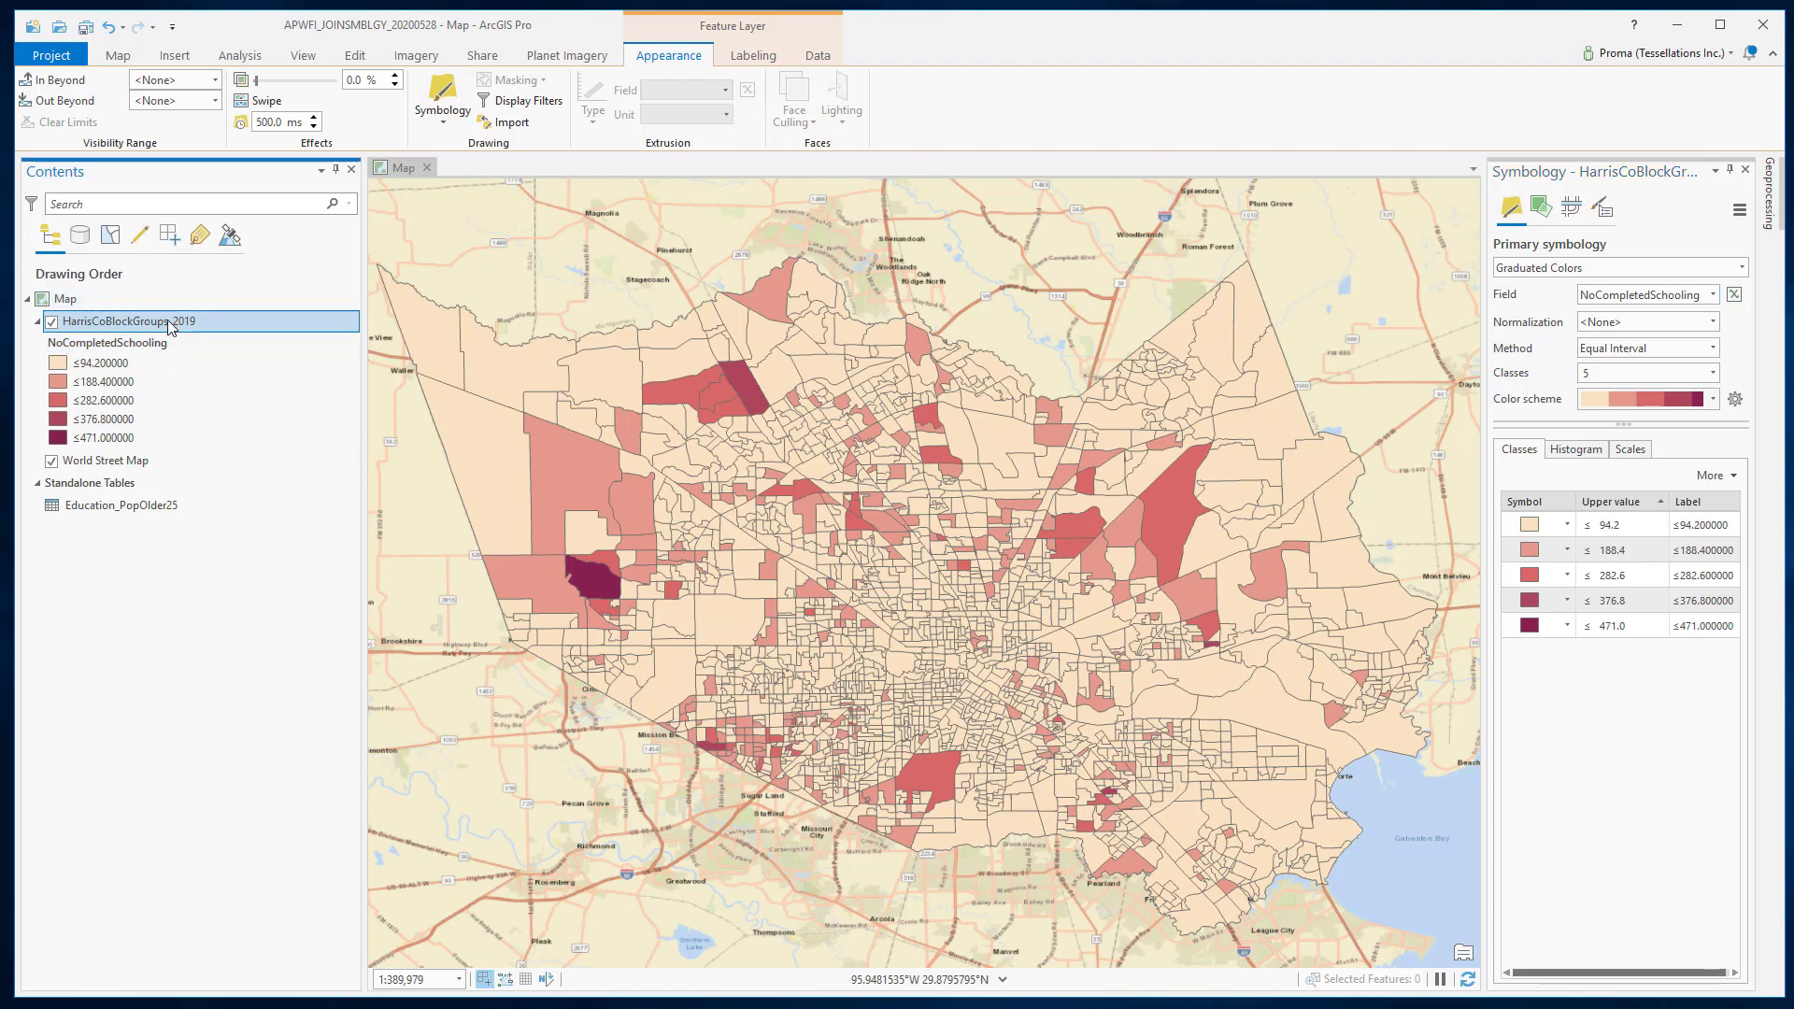
{"action": "left_click", "coordinate": [226, 342]}
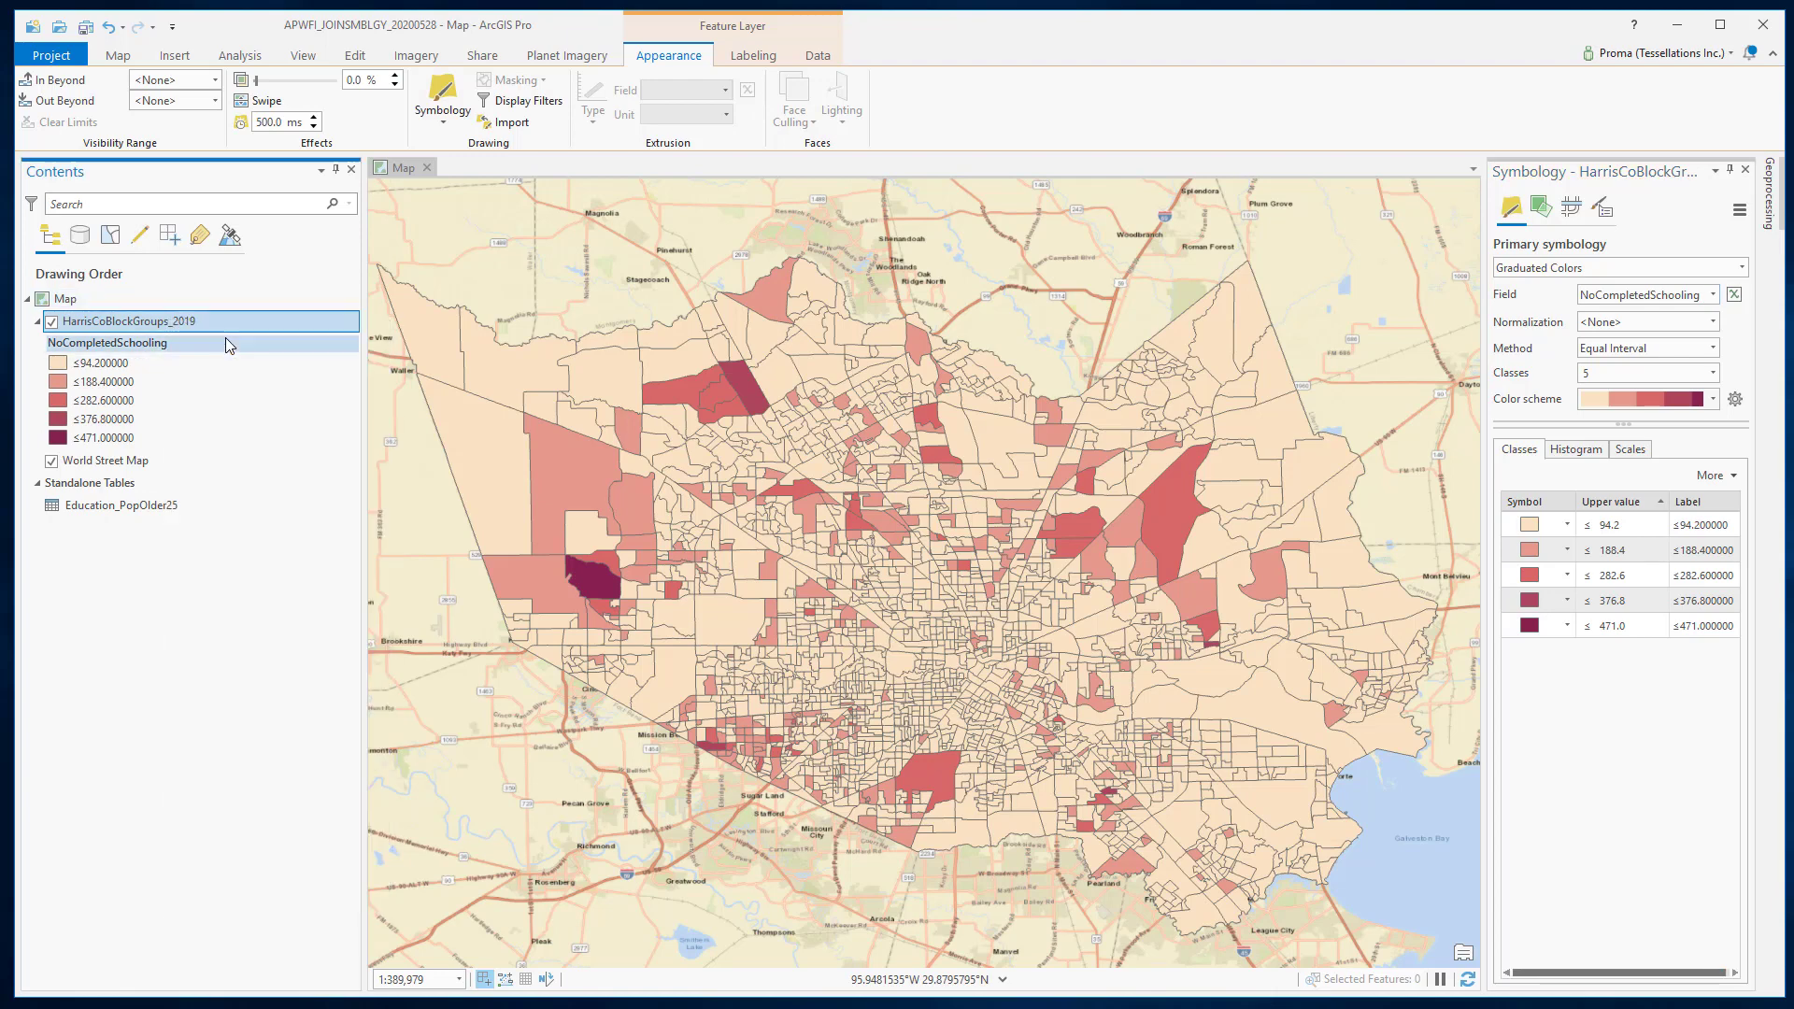
{"action": "left_click", "coordinate": [255, 301]}
{"action": "right_click", "coordinate": [255, 301]}
{"action": "left_click", "coordinate": [285, 329]}
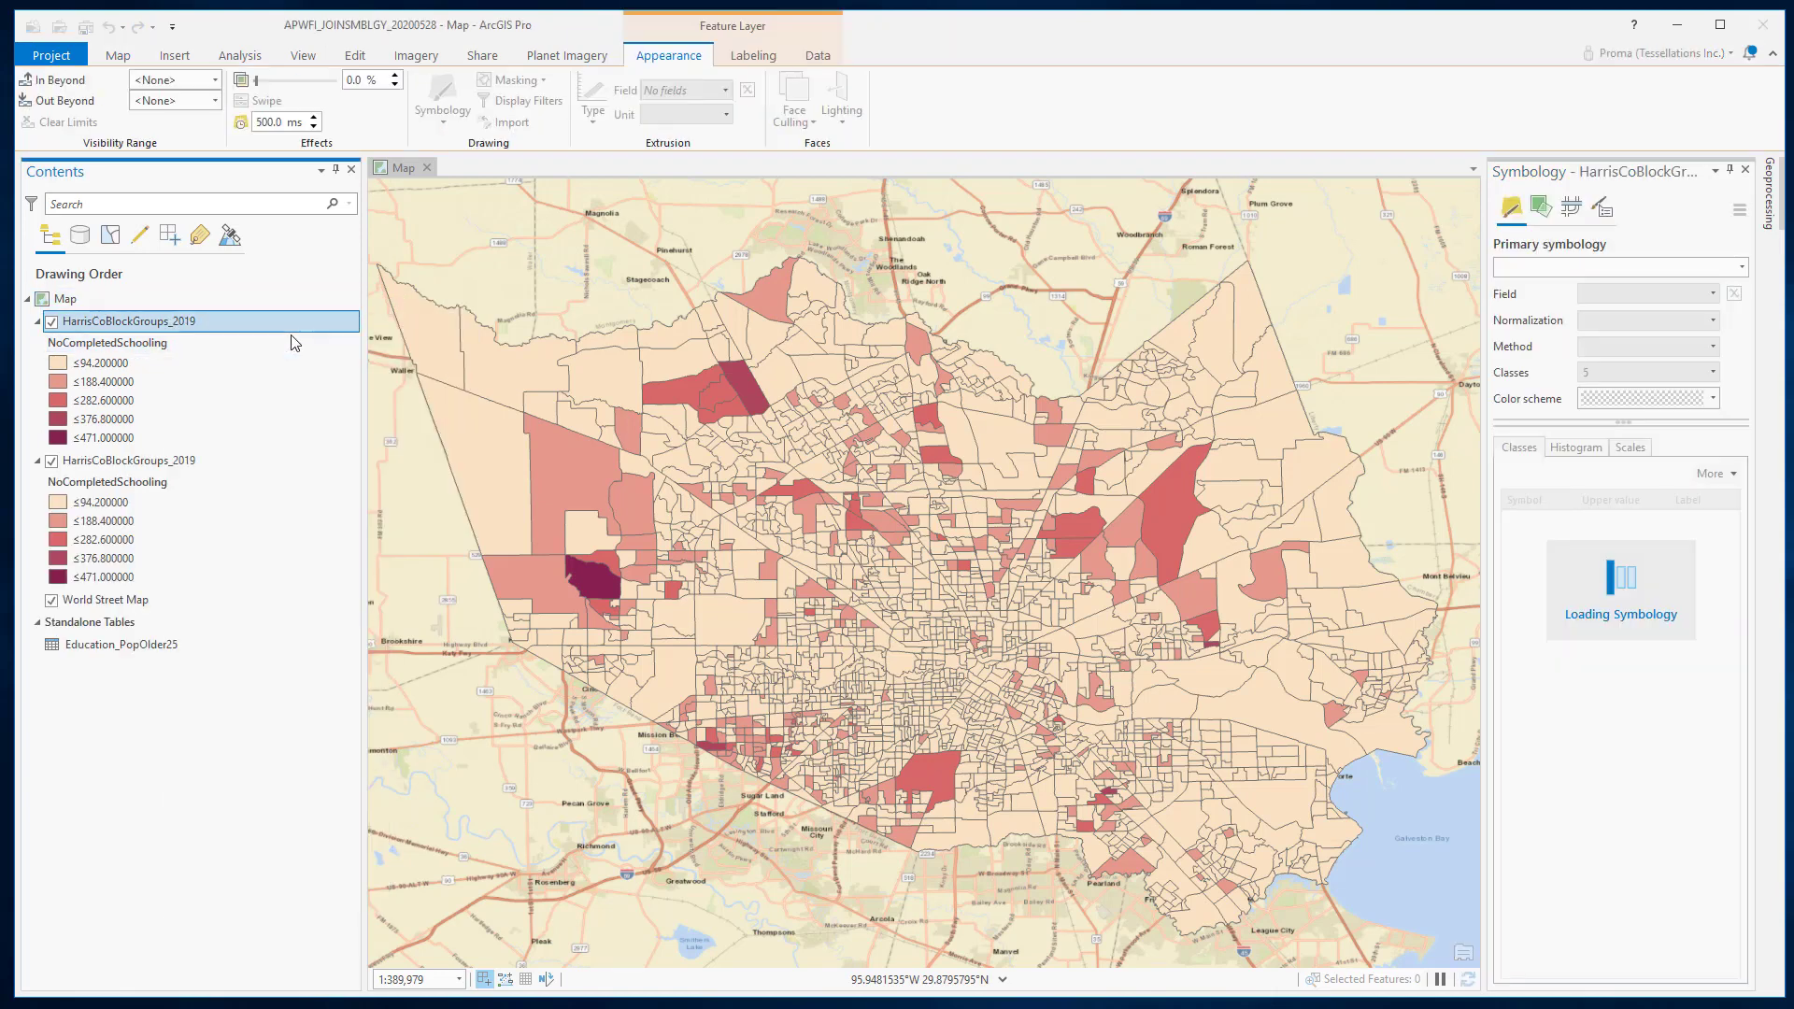